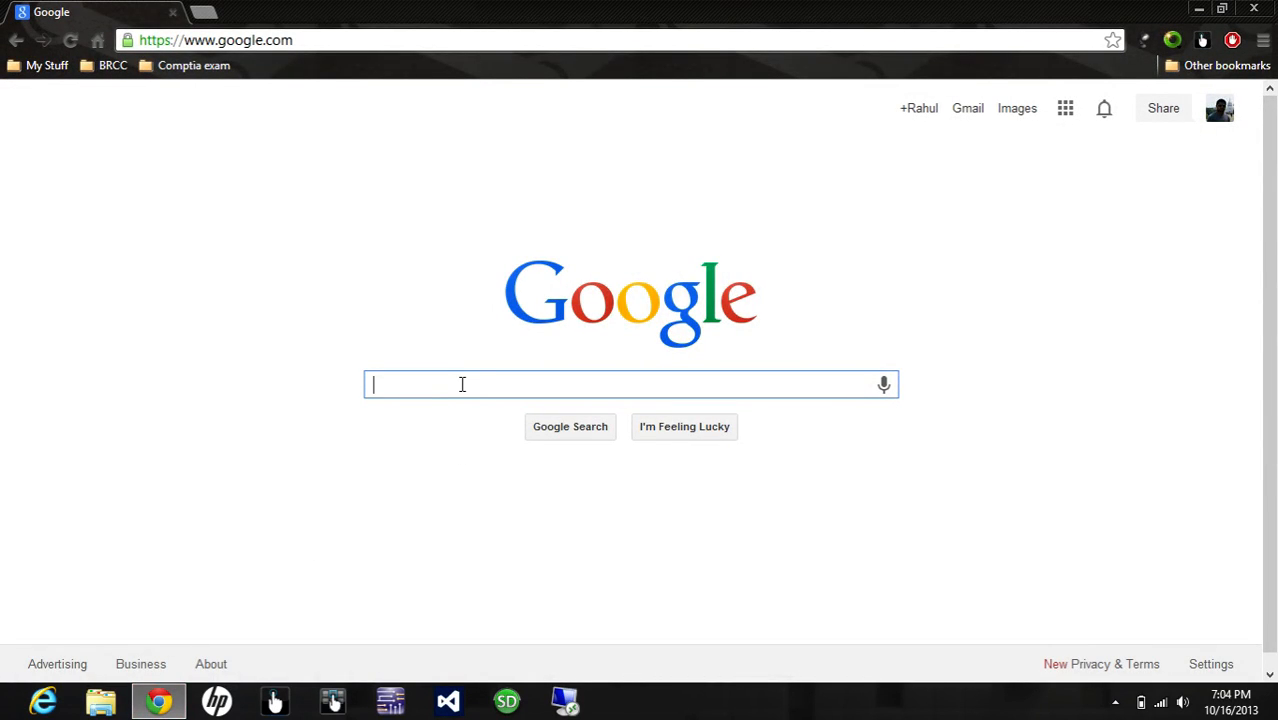
Step: Search Google for "msi afterburner" and open the MSI Afterburner download page on event.msi.com
text(msi)
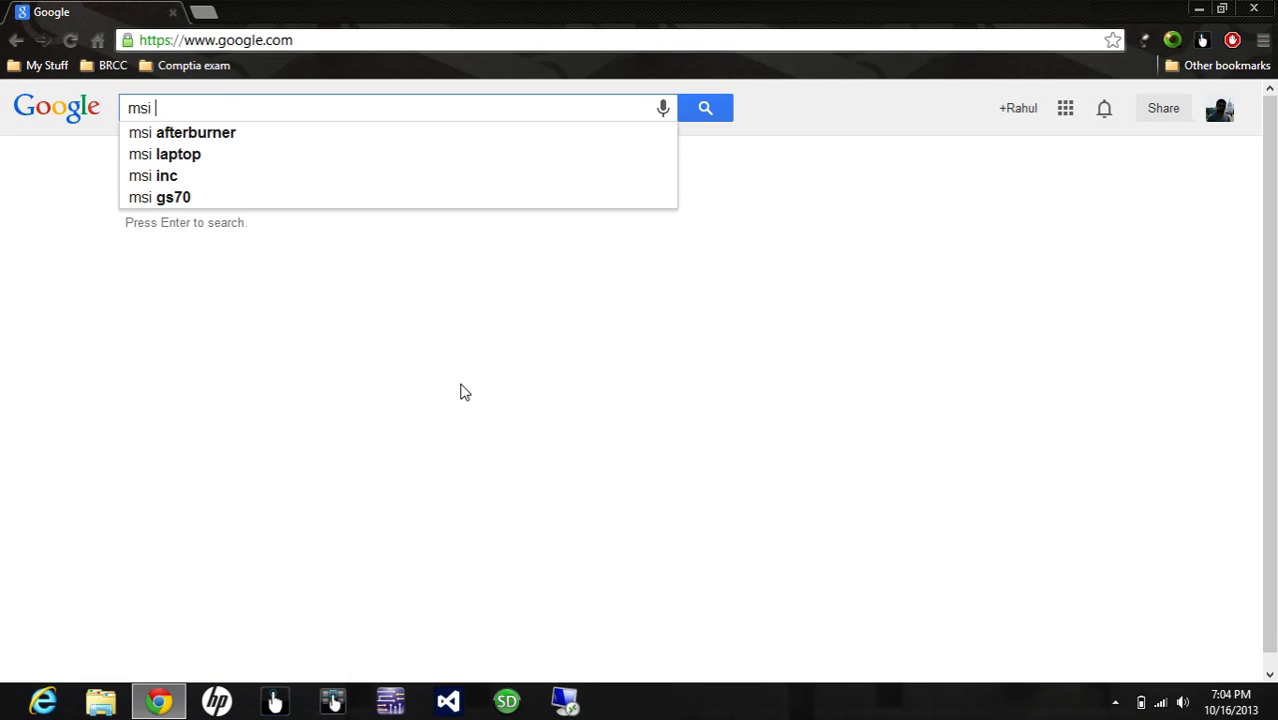
key(Down)
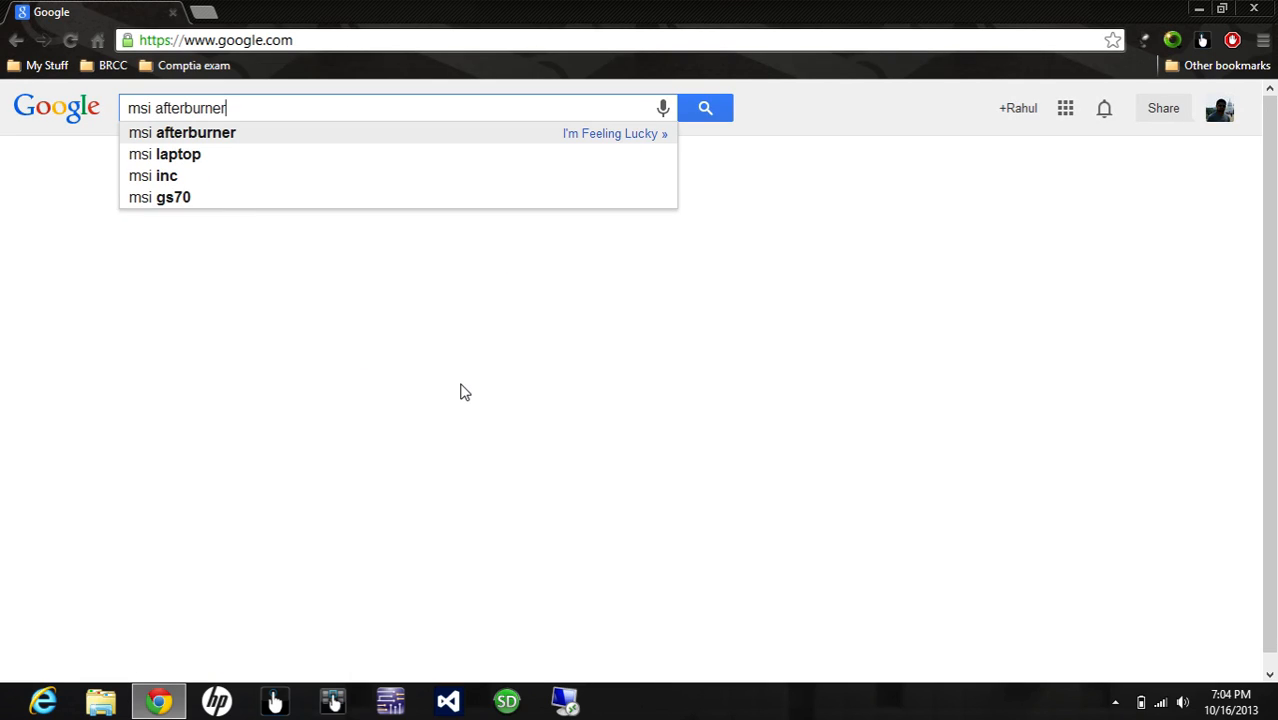
key(Return)
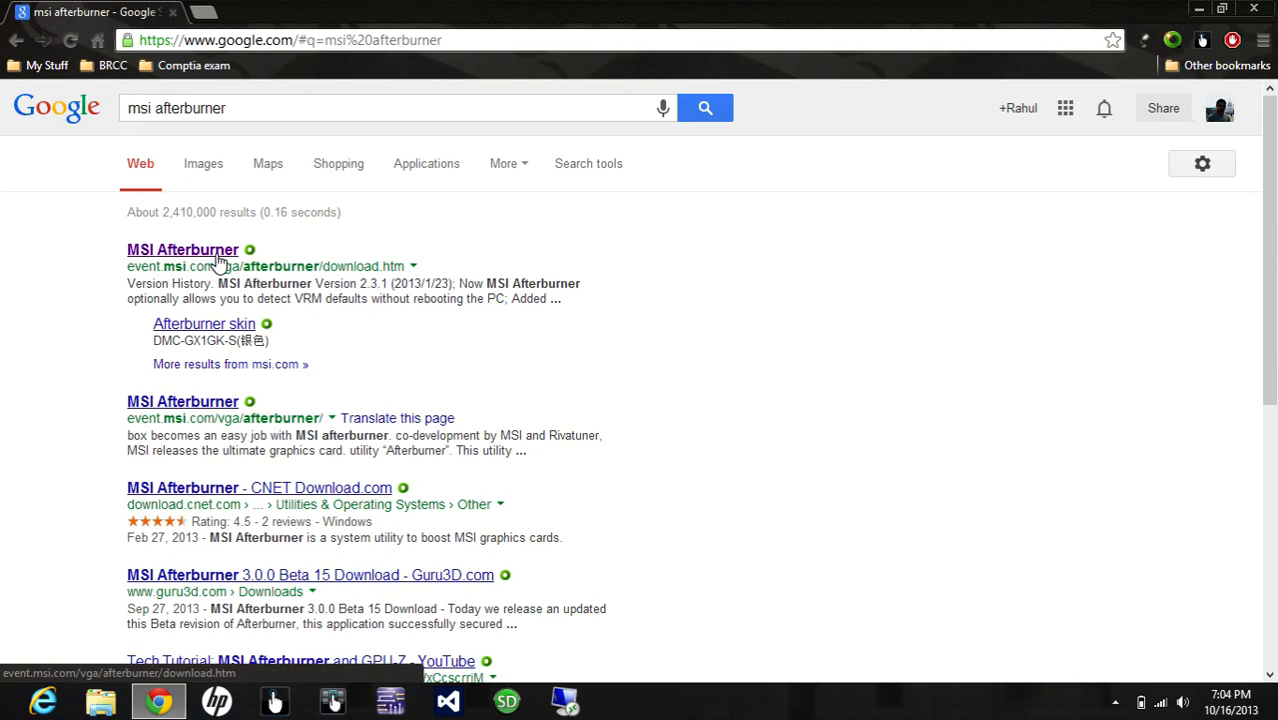
click(218, 256)
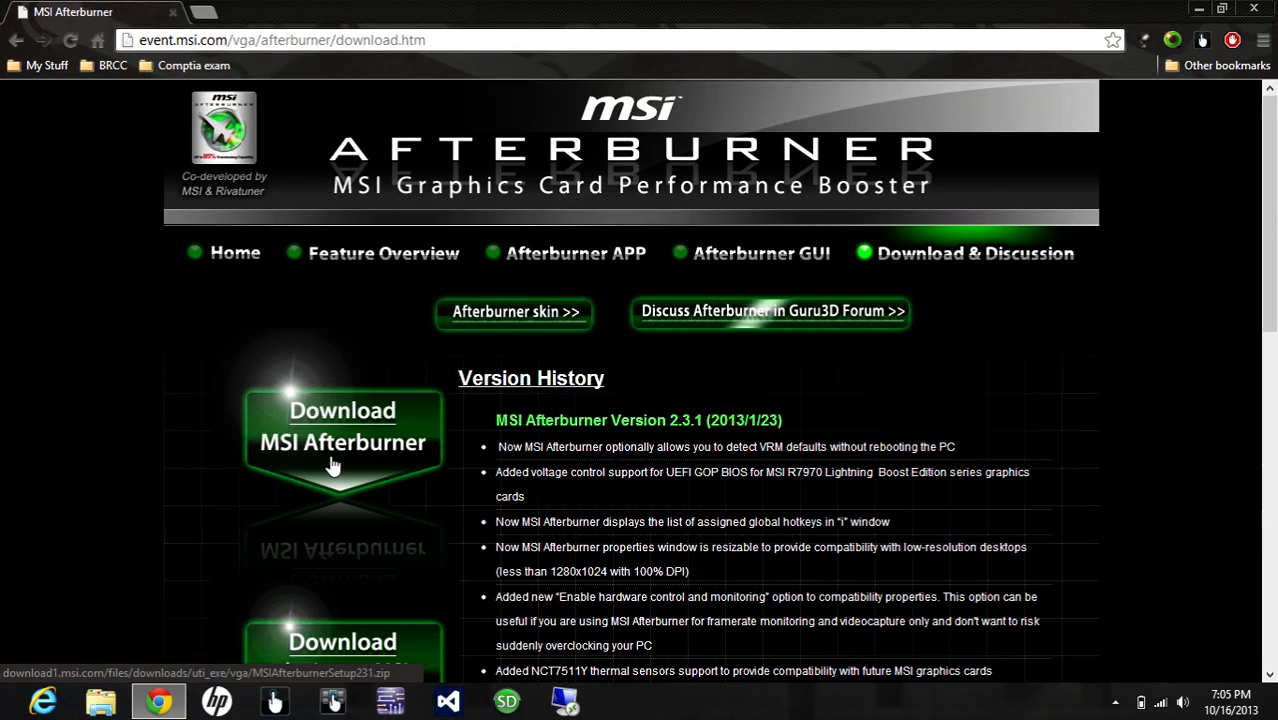
Step: Inspect the MSIAfterburnerSetup231 archive on the desktop for the Afterburner installer and close it
click(1199, 10)
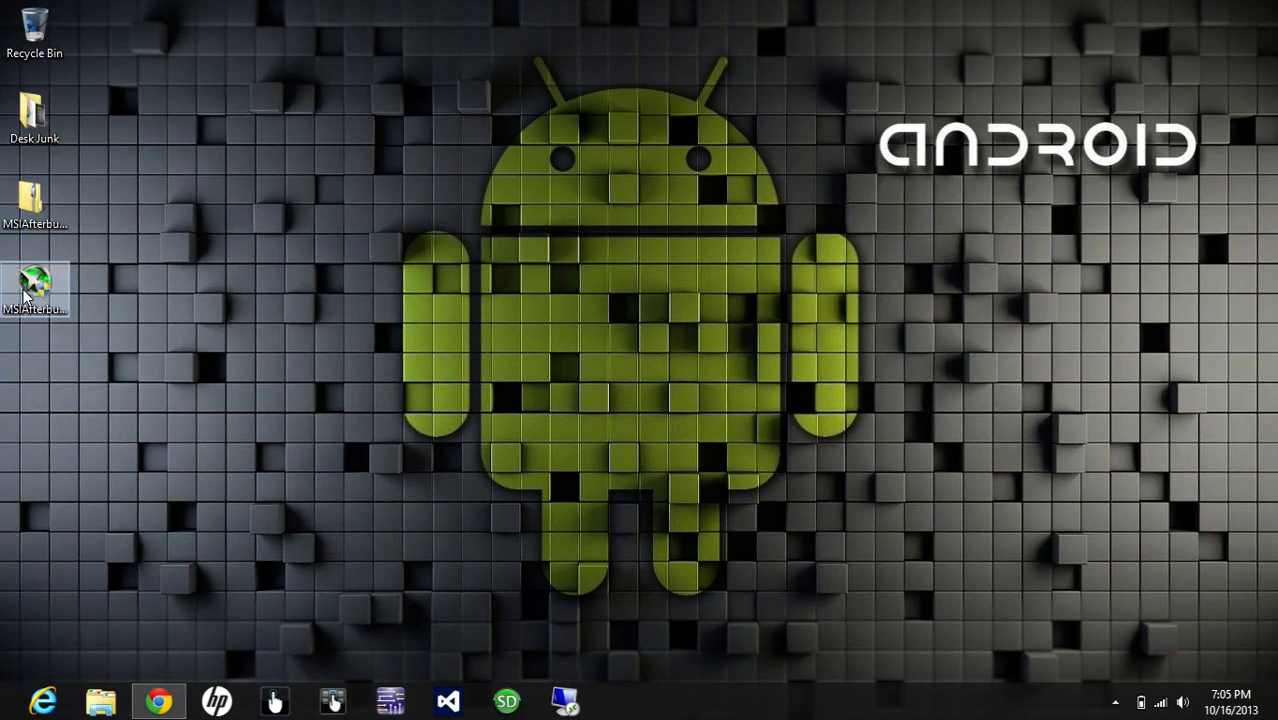
double_click(39, 221)
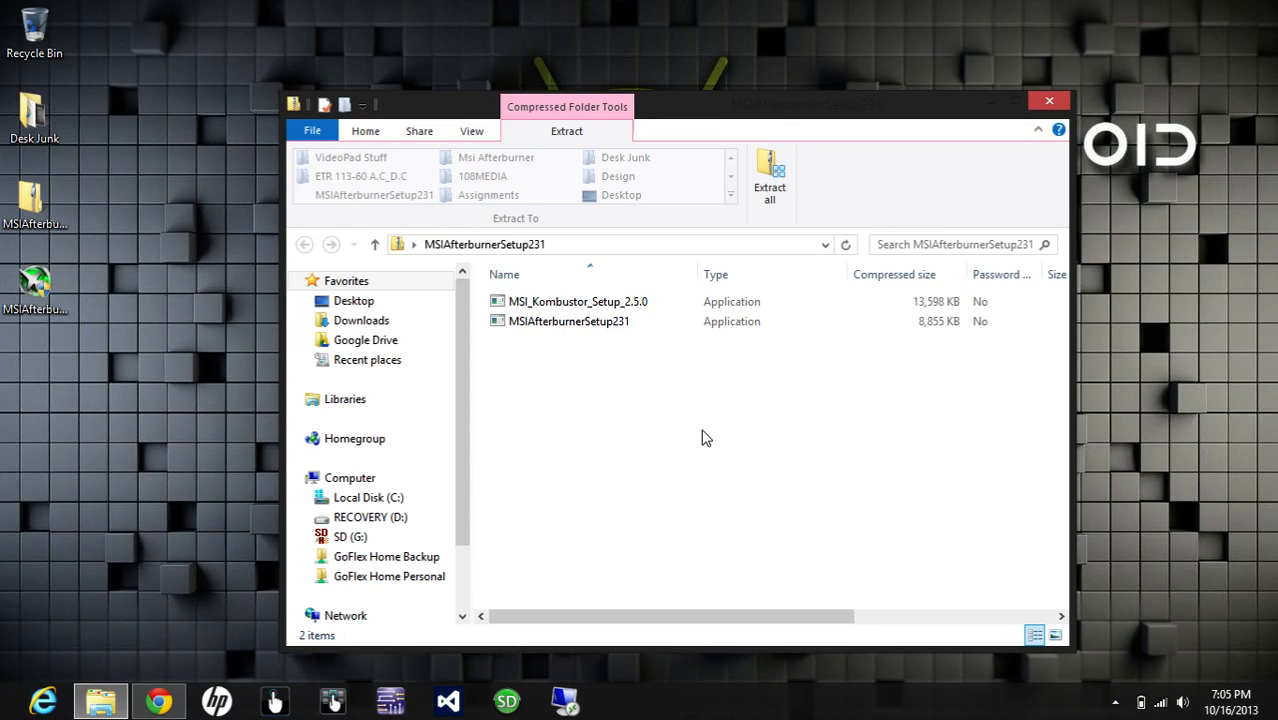
click(610, 329)
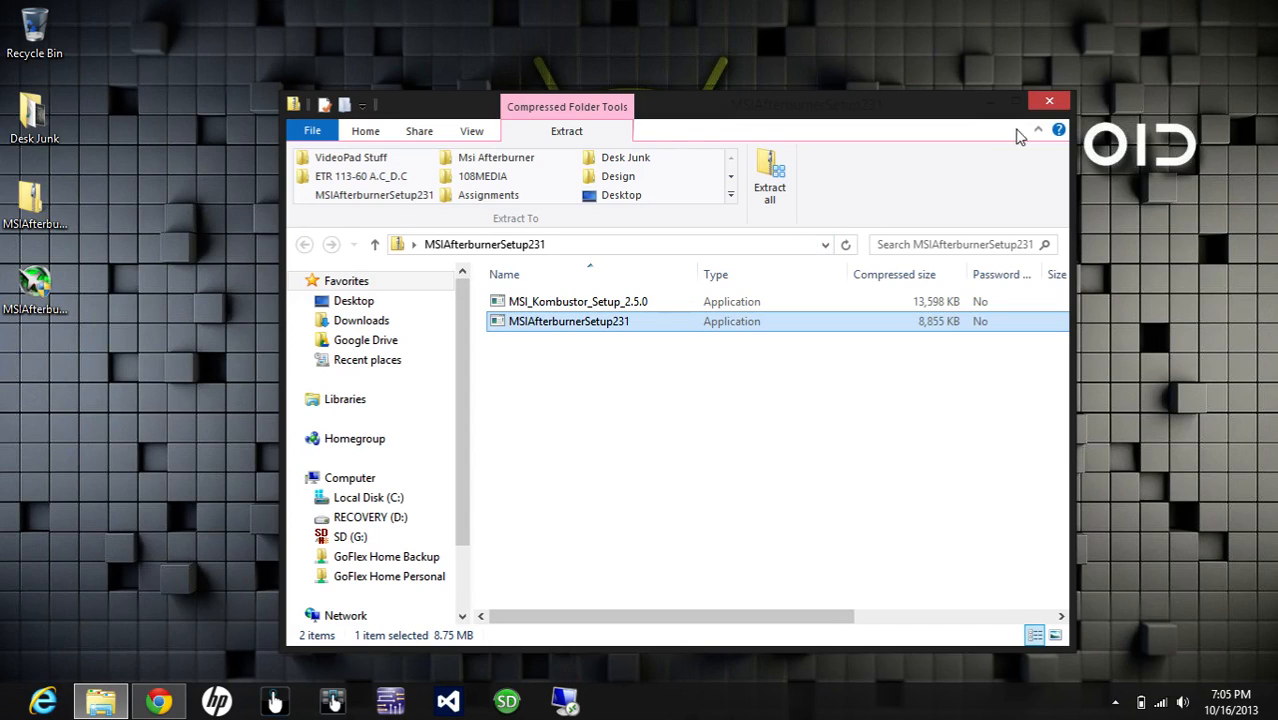
click(1049, 100)
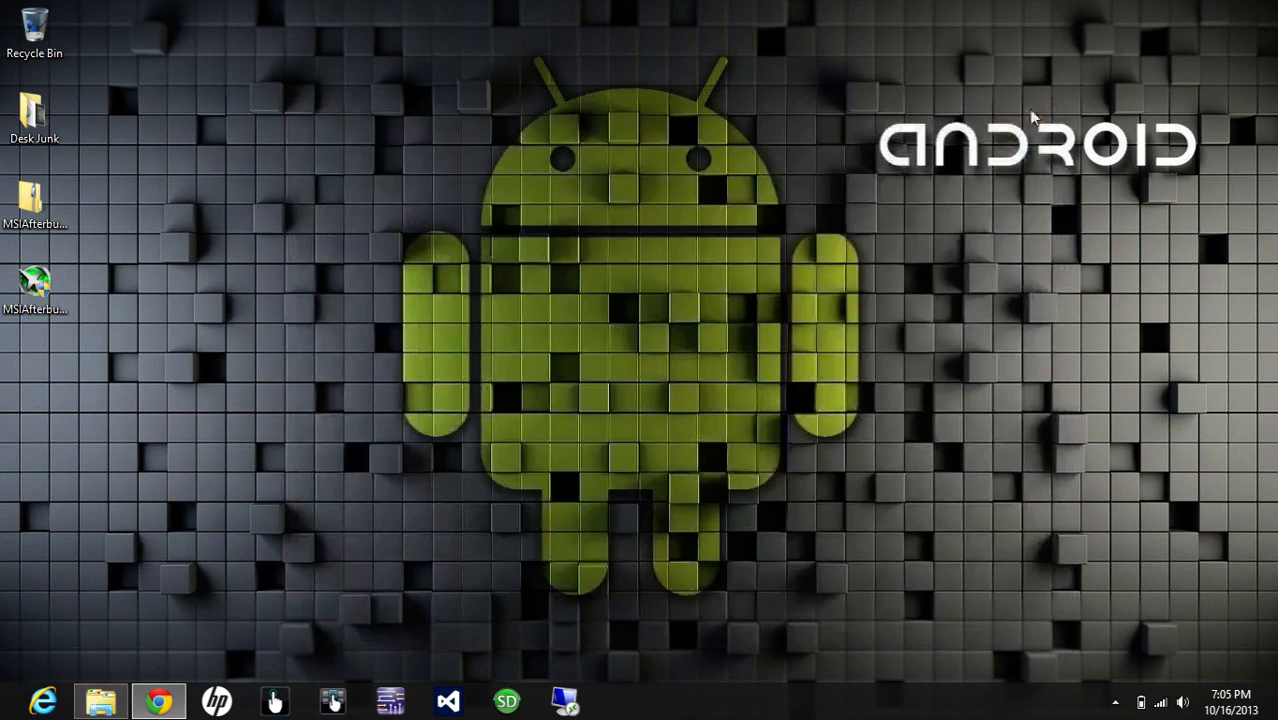
Step: Launch the MSI Afterburner installer from the desktop and choose English as the setup language
click(38, 318)
double_click(38, 318)
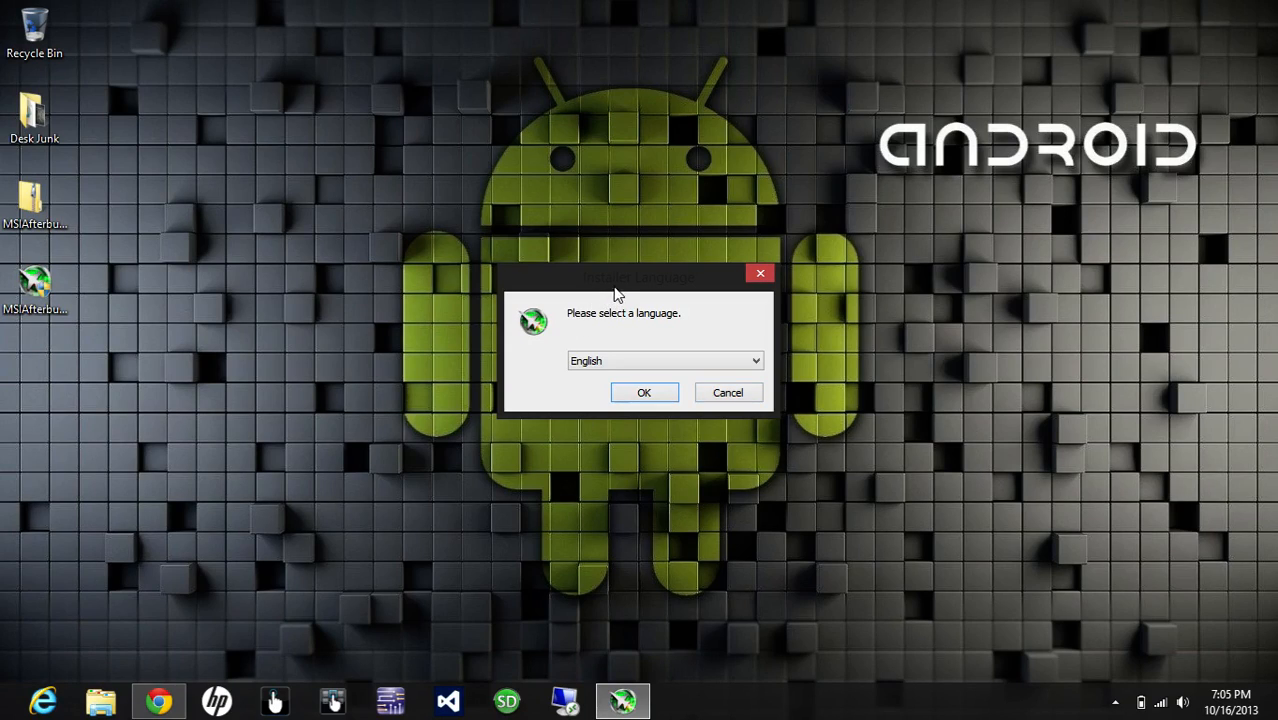
drag(619, 289, 617, 278)
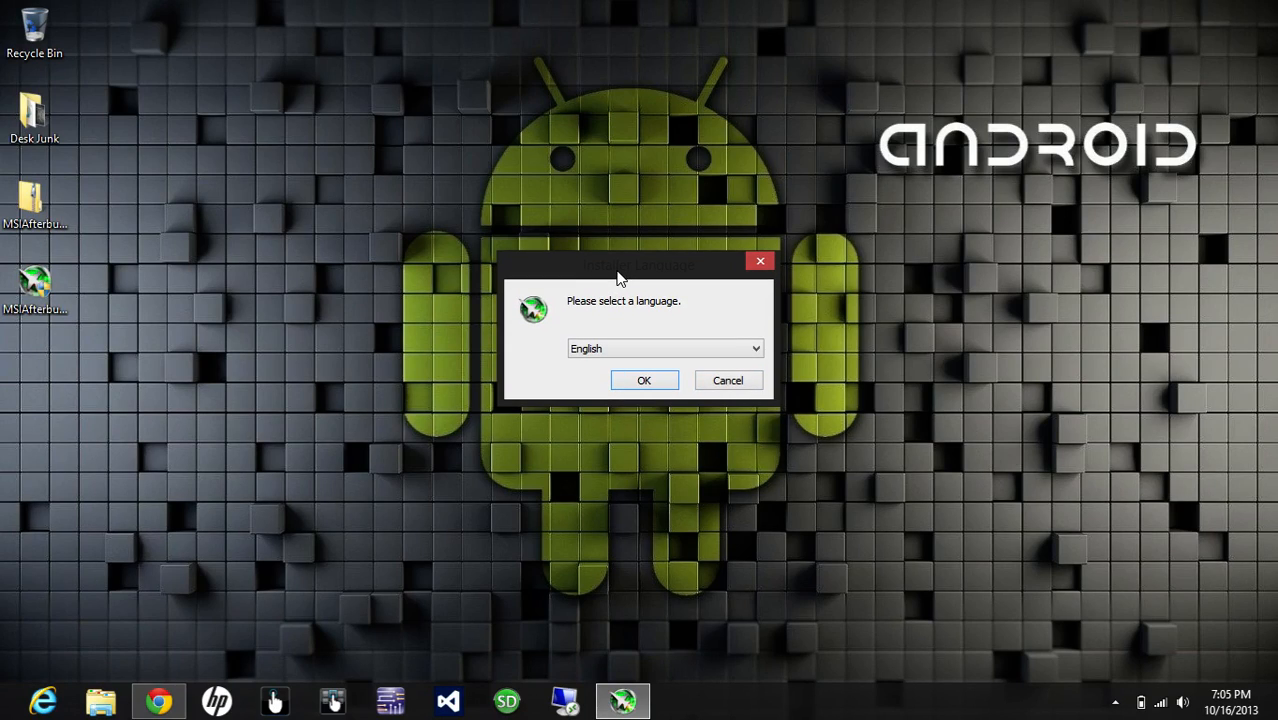
click(655, 347)
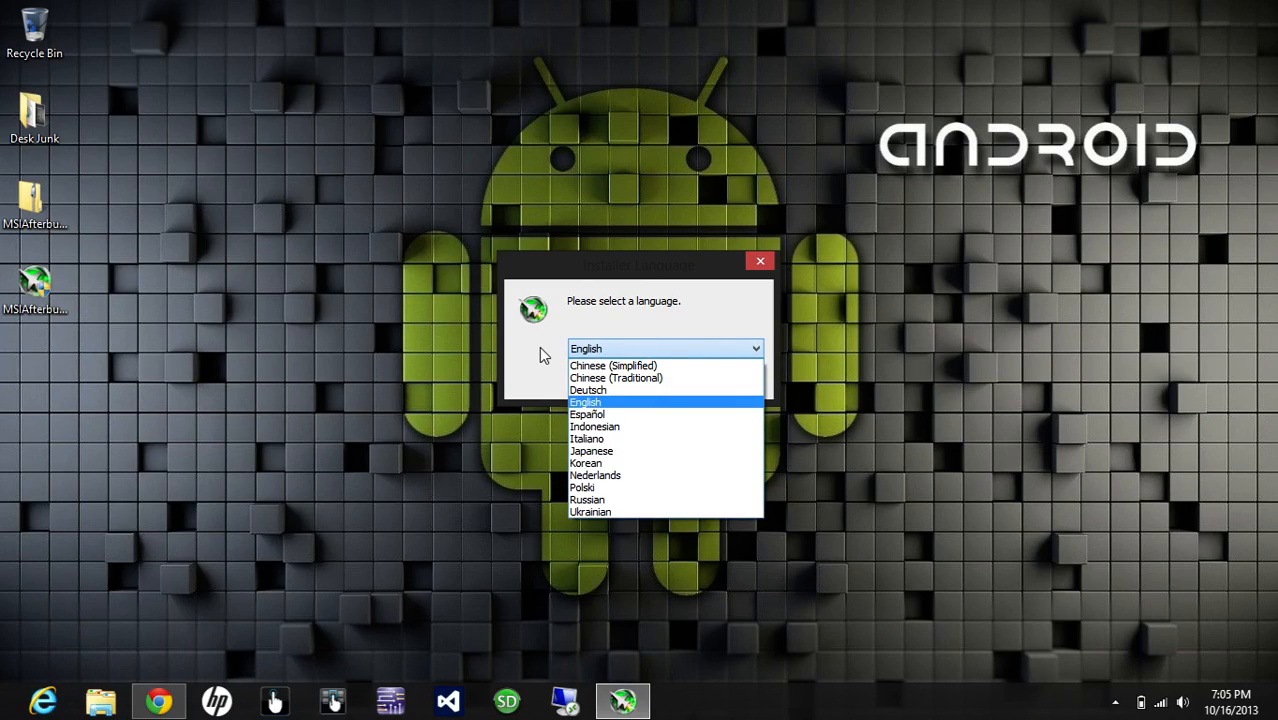
click(539, 352)
click(645, 384)
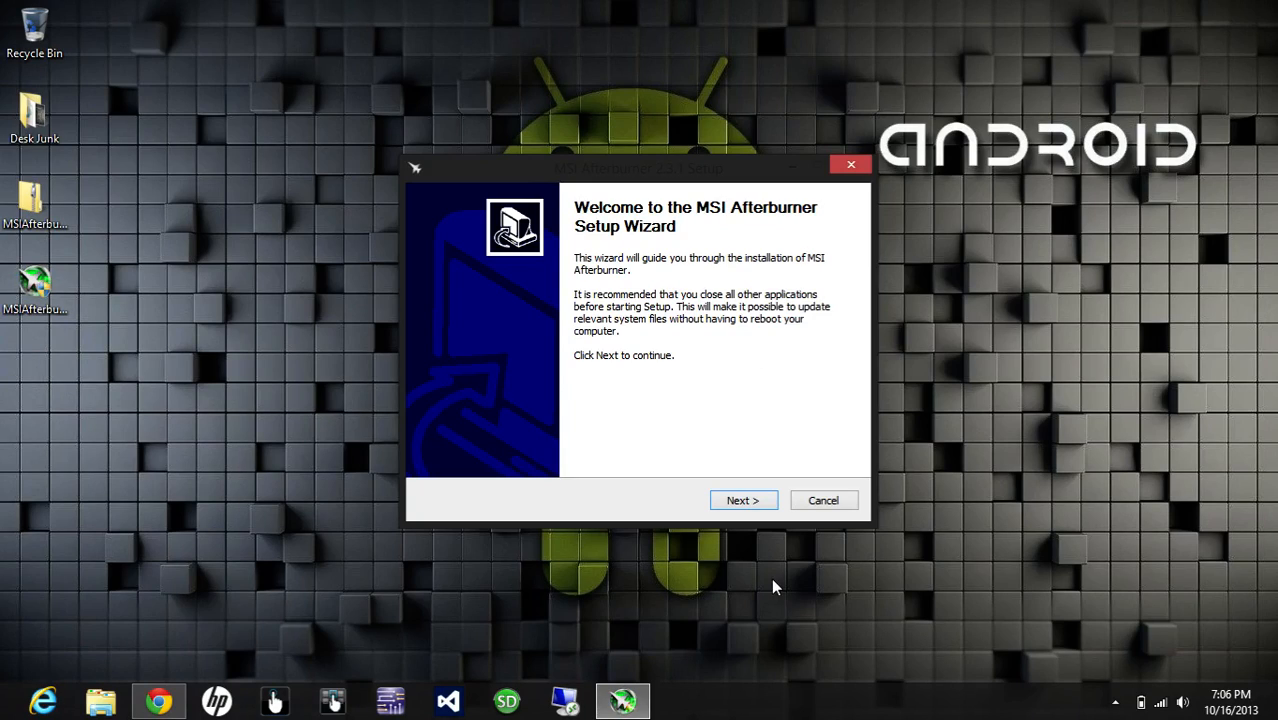
Step: Accept the license agreement and install MSI Afterburner with the default destination folder and Start Menu folder
click(742, 500)
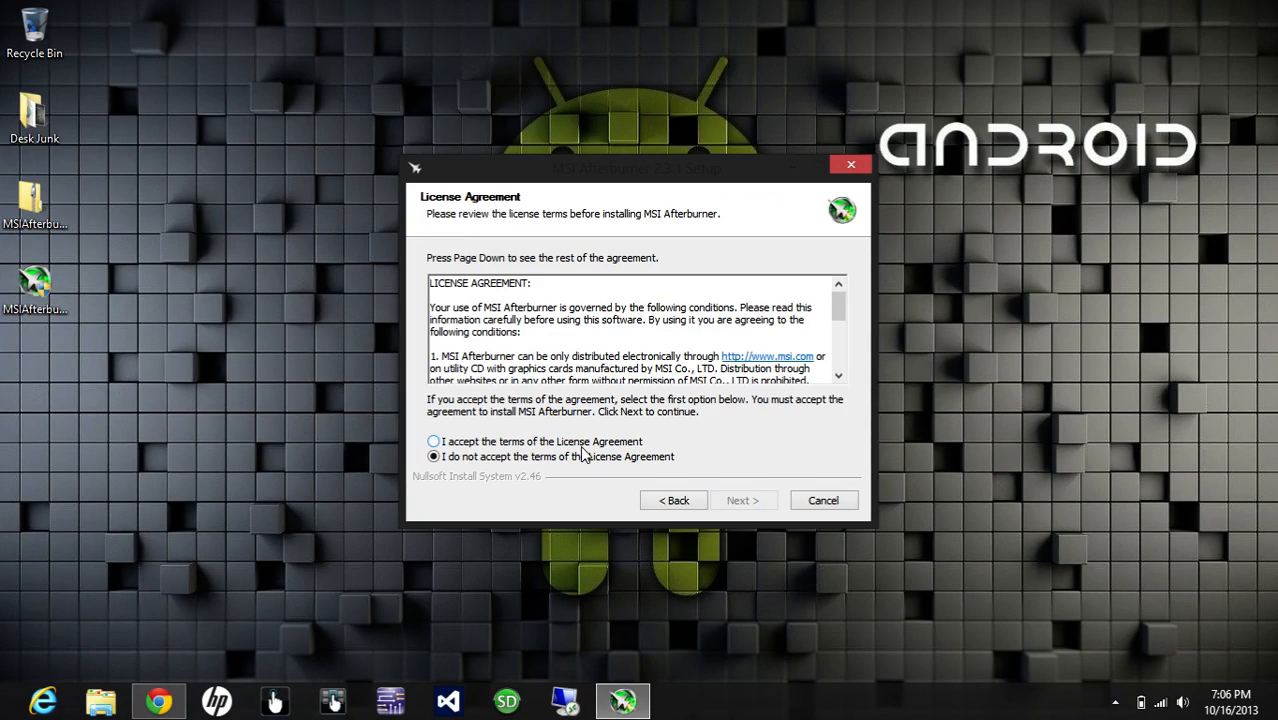
click(563, 442)
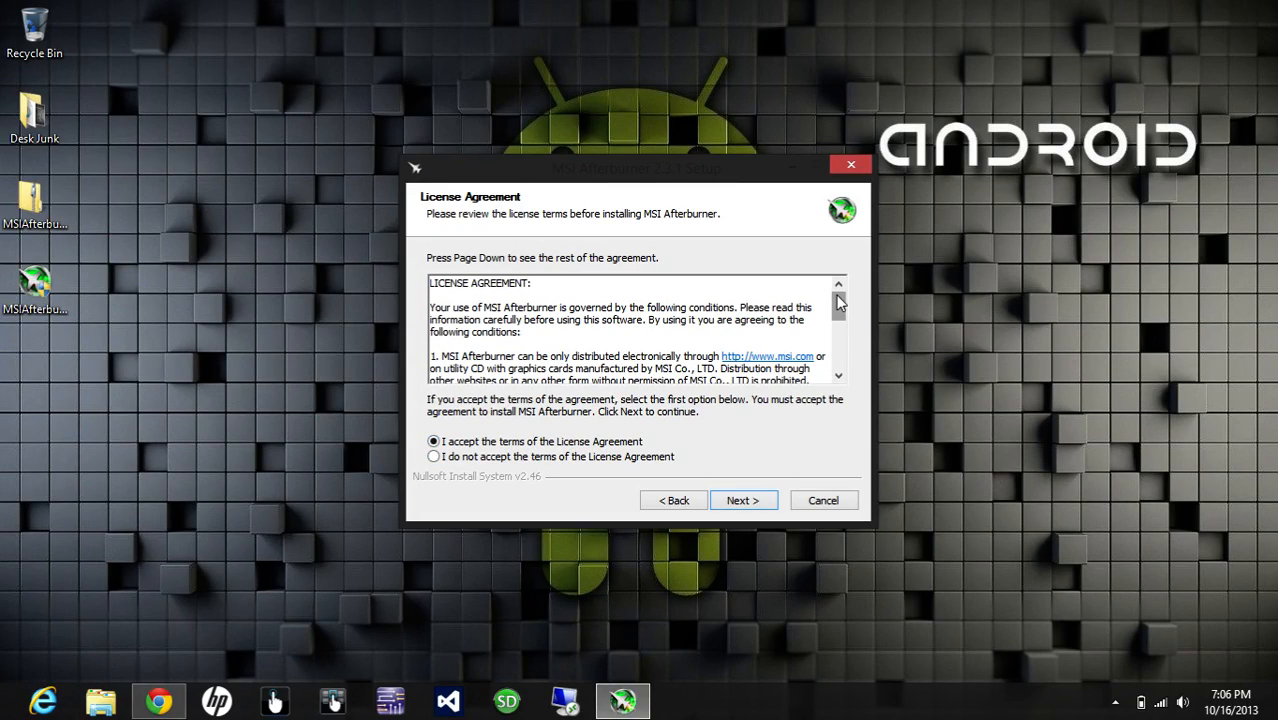
drag(840, 313, 840, 355)
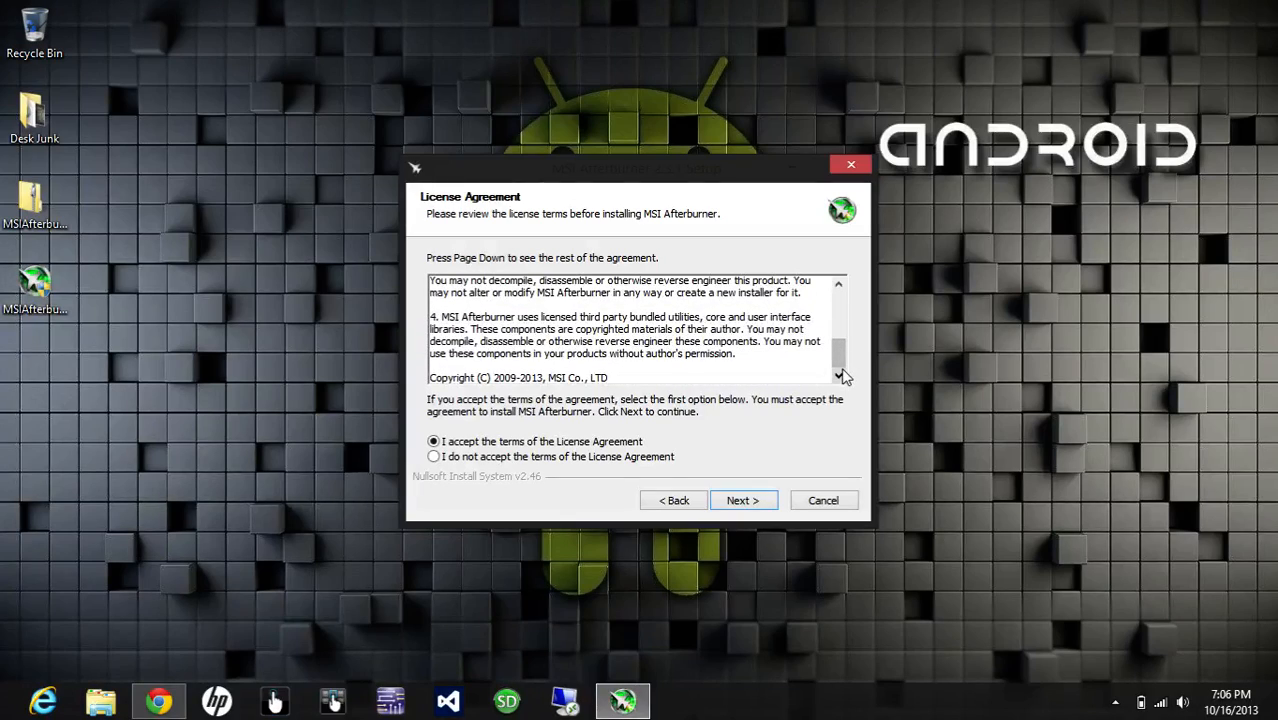
click(746, 502)
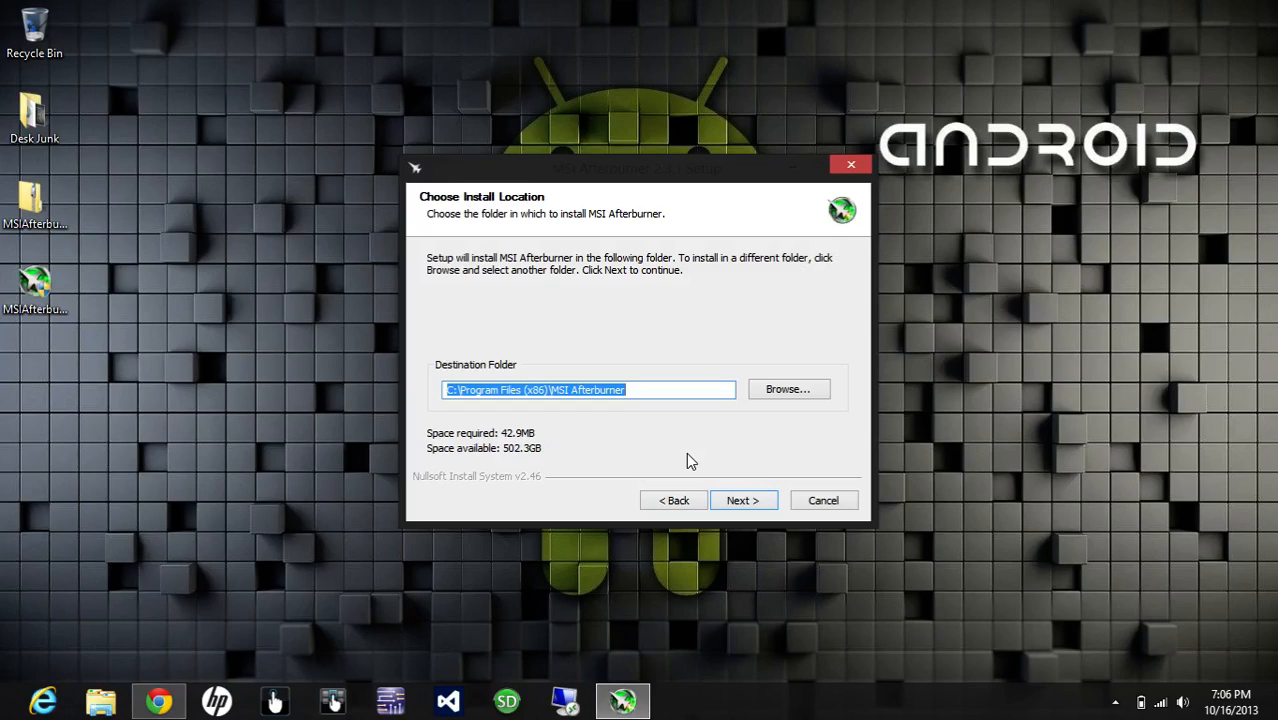
click(742, 500)
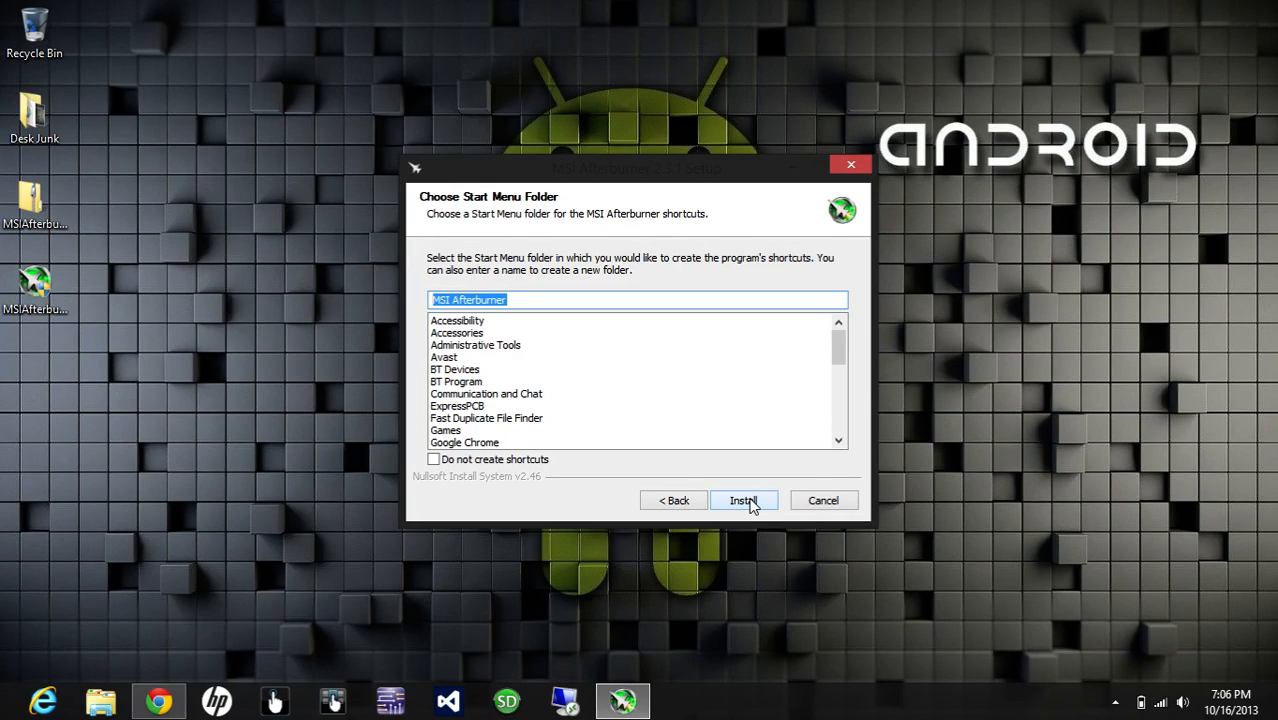
click(751, 505)
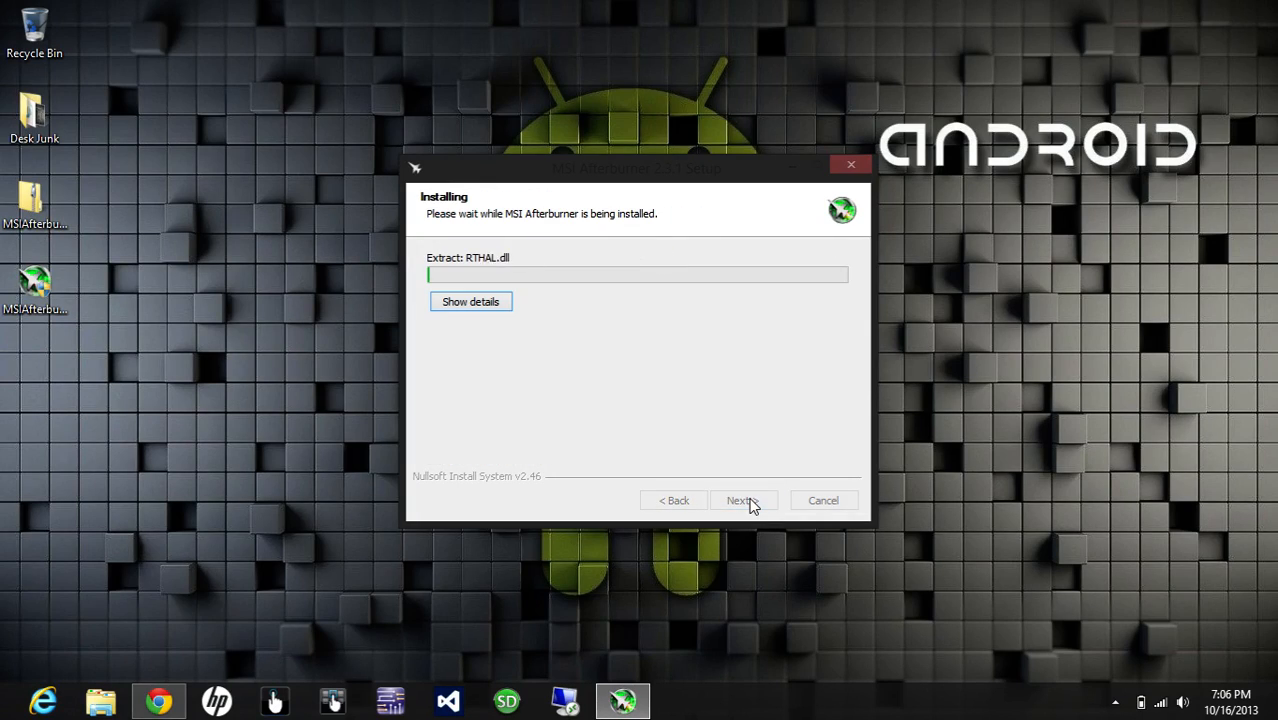
Step: Show the installation details, and finish the setup with Run MSI Afterburner enabled and Show Readme disabled
click(479, 304)
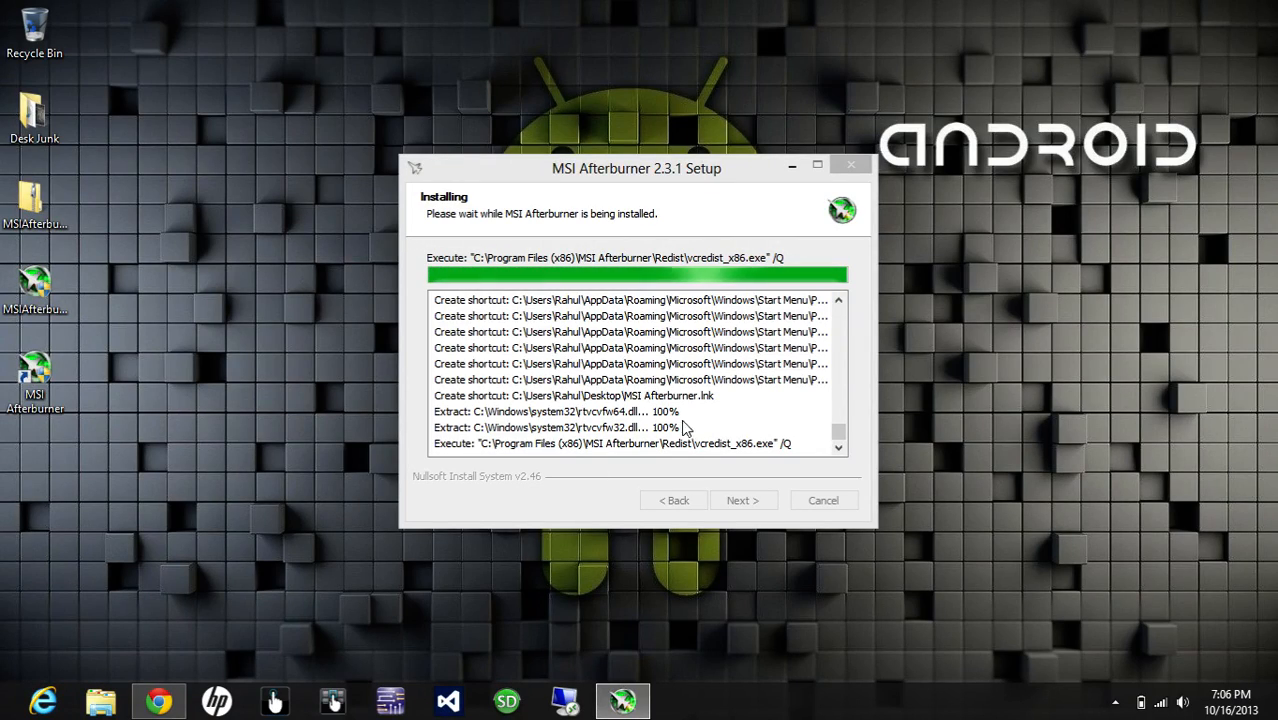
mouse_move(841, 432)
mouse_down()
mouse_move(845, 323)
mouse_move(842, 444)
mouse_up()
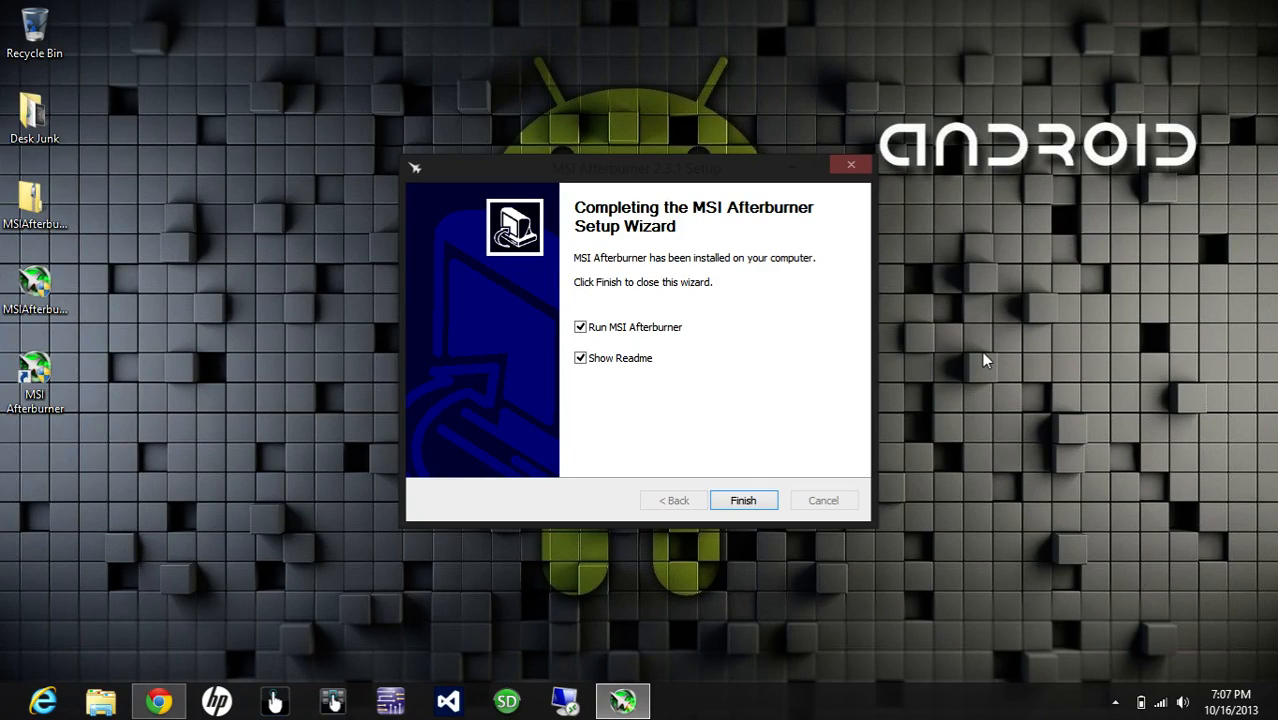
click(581, 358)
click(740, 502)
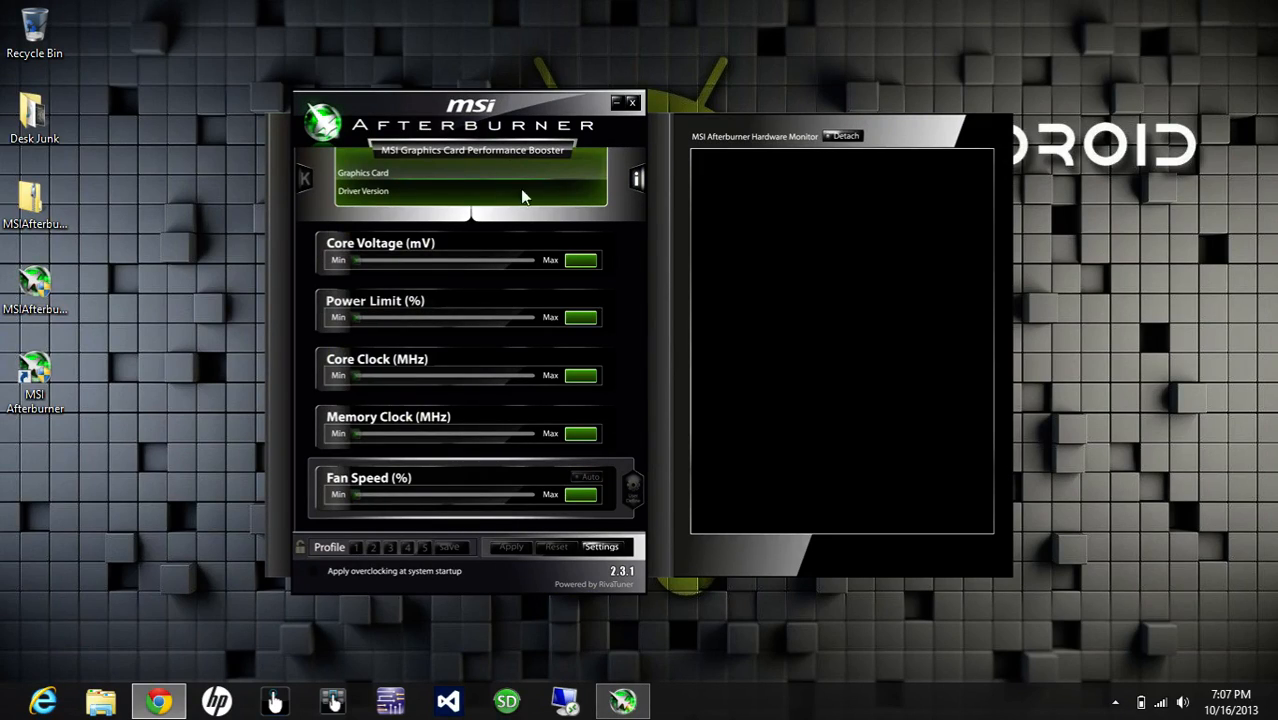
Step: Move the setup archive and the MSIAfterburnerSetup231 installer from the desktop to the Recycle Bin and reposition the Afterburner window
drag(468, 112, 536, 101)
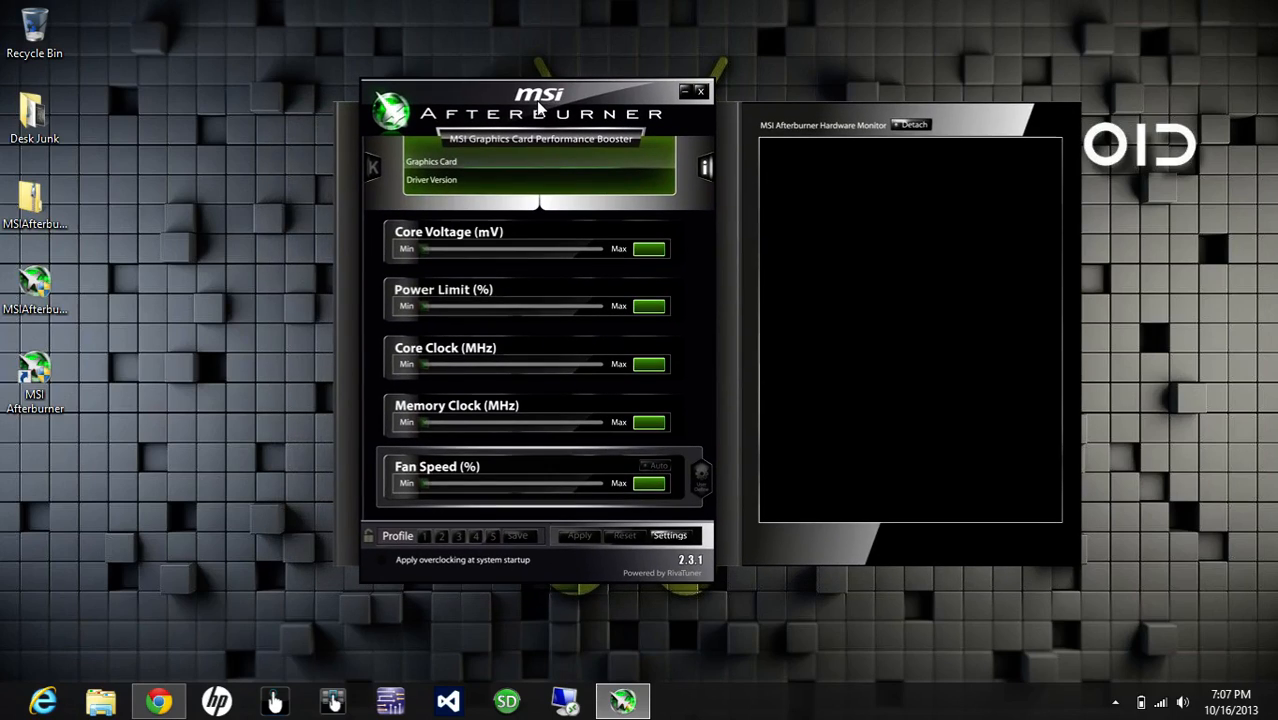
right_click(174, 336)
click(213, 391)
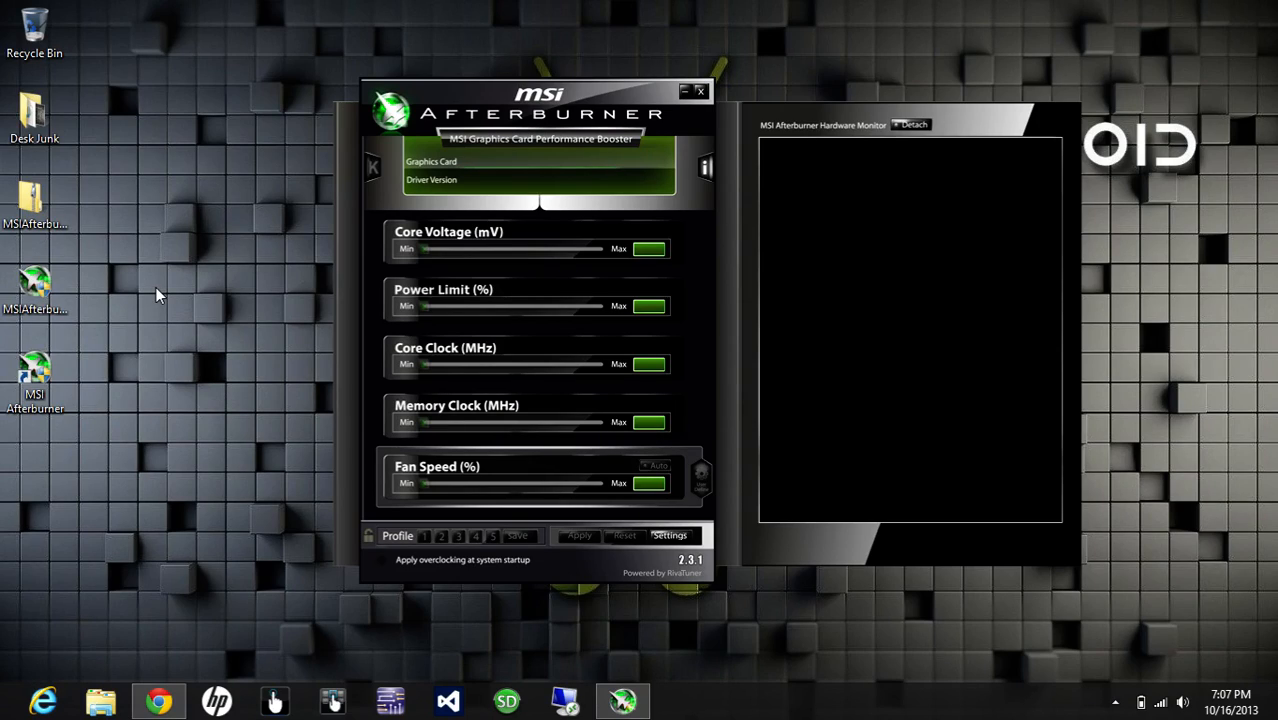
drag(84, 298, 34, 35)
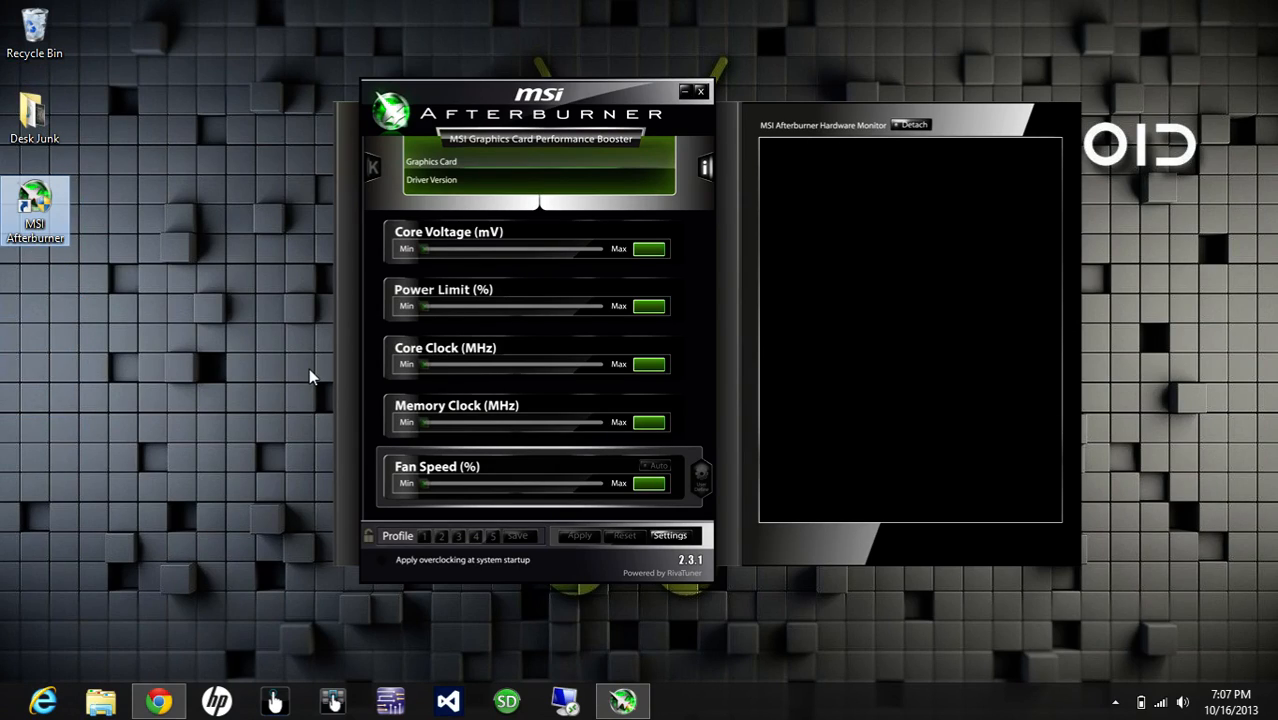
drag(541, 103, 580, 110)
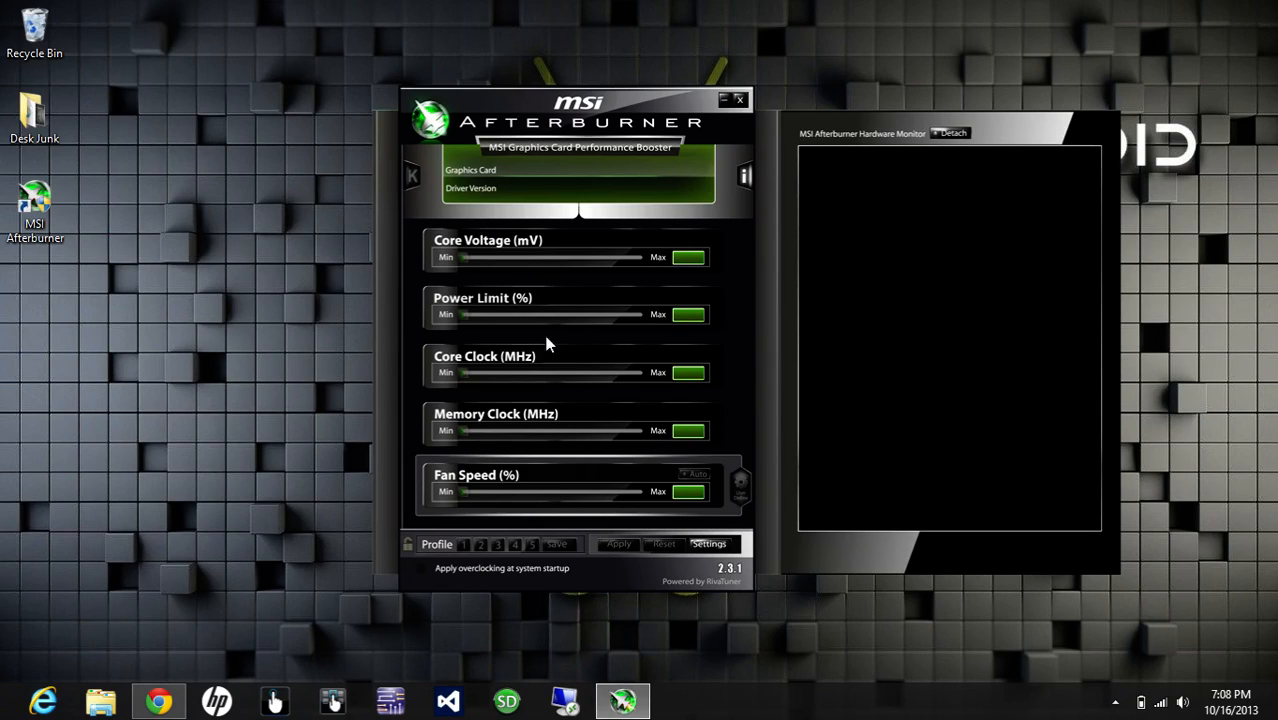
Step: In the Afterburner video capture settings, assign F12 as the capture hotkey and choose MJPG compression as the video format
click(706, 546)
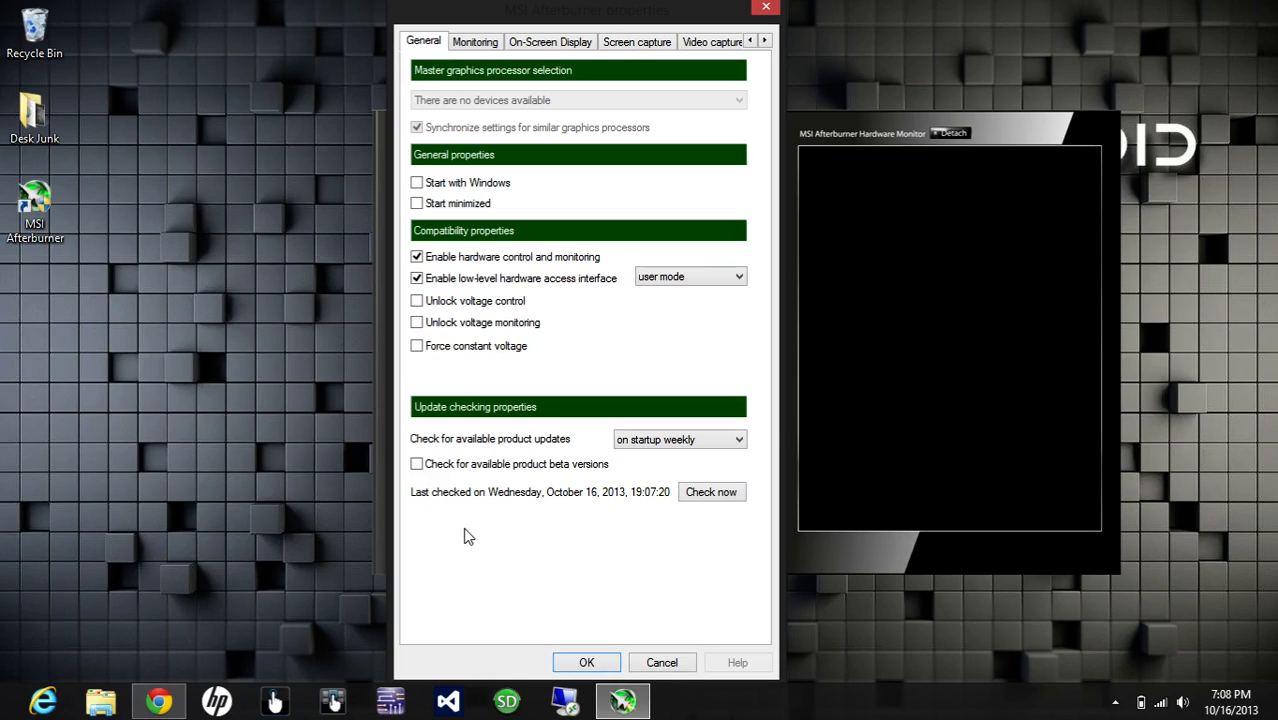
click(476, 44)
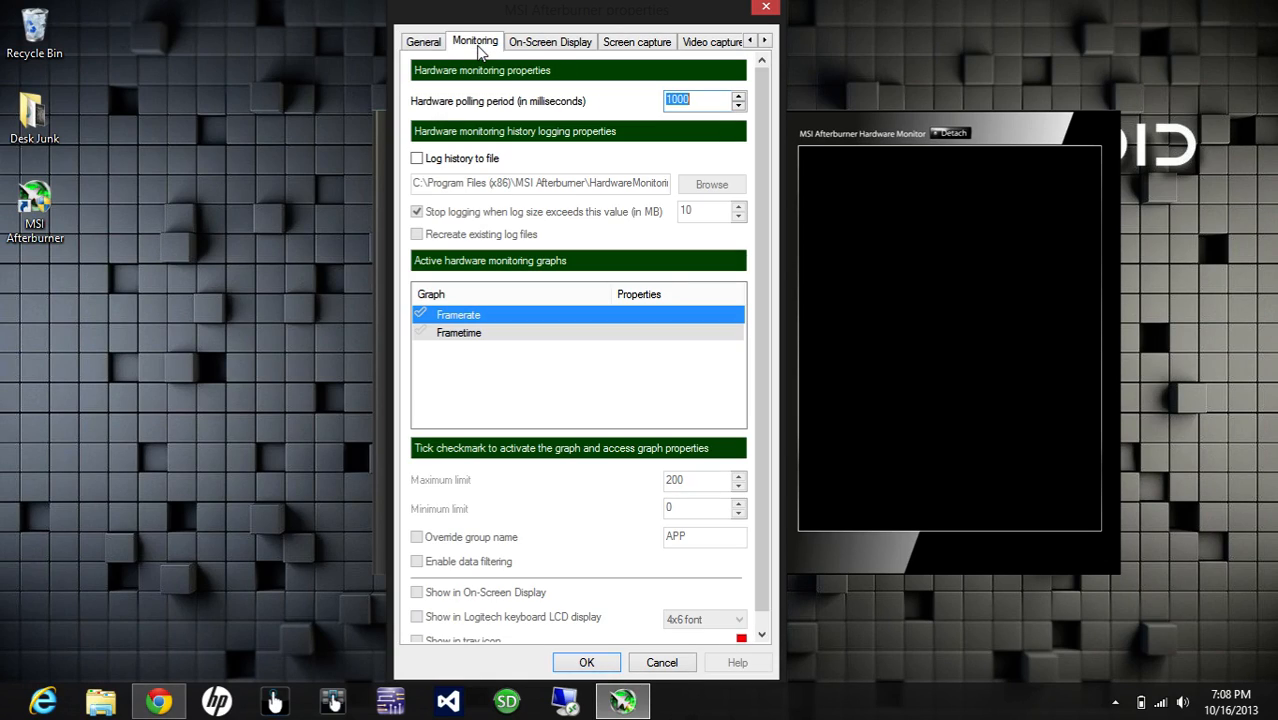
click(545, 47)
click(464, 48)
click(709, 45)
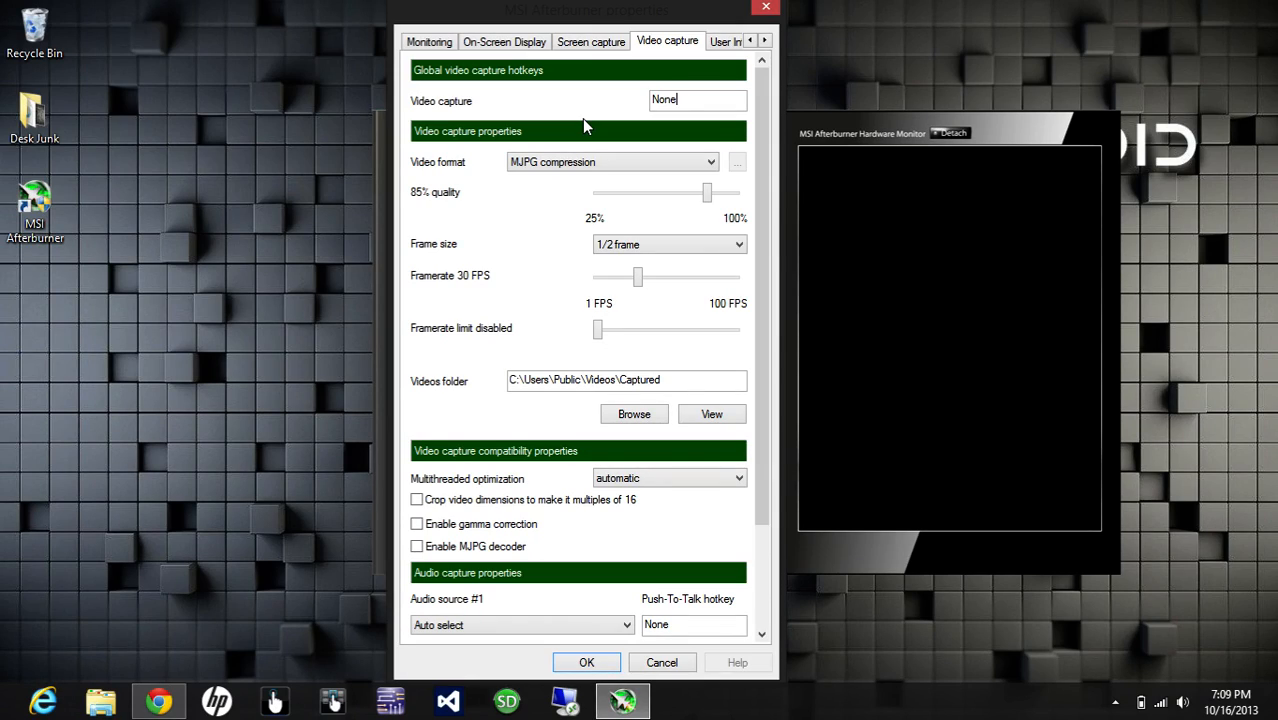
key(F12)
click(535, 170)
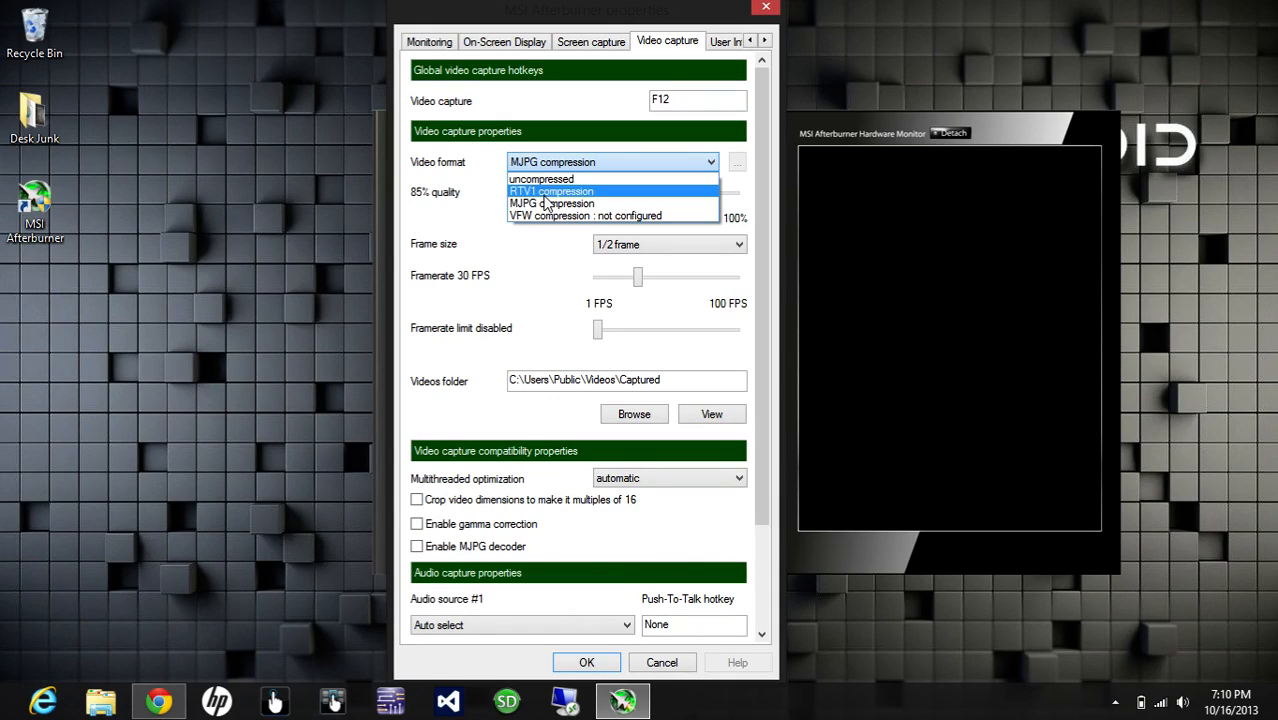
click(512, 203)
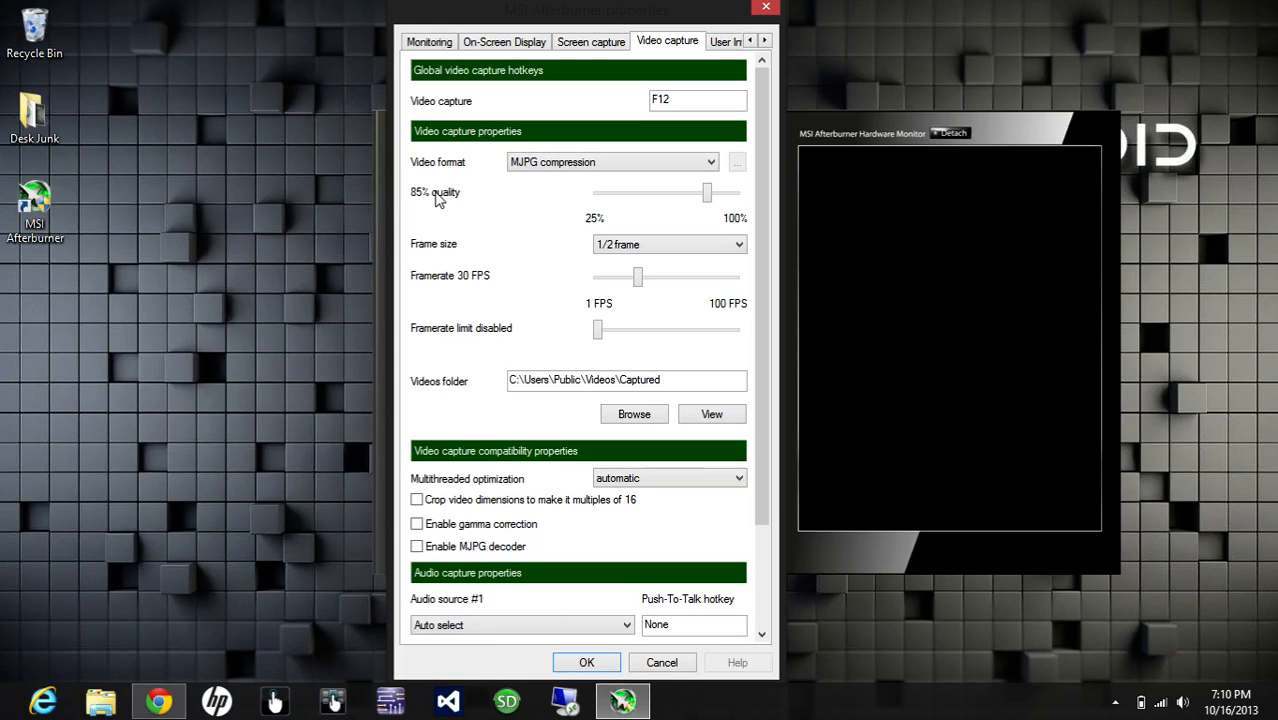
Step: Raise the video capture quality to 99%
mouse_move(436, 199)
key(Right)
key(Right)
key(Right)
key(Right)
key(Right)
key(Right)
key(Right)
key(Right)
key(Right)
key(Right)
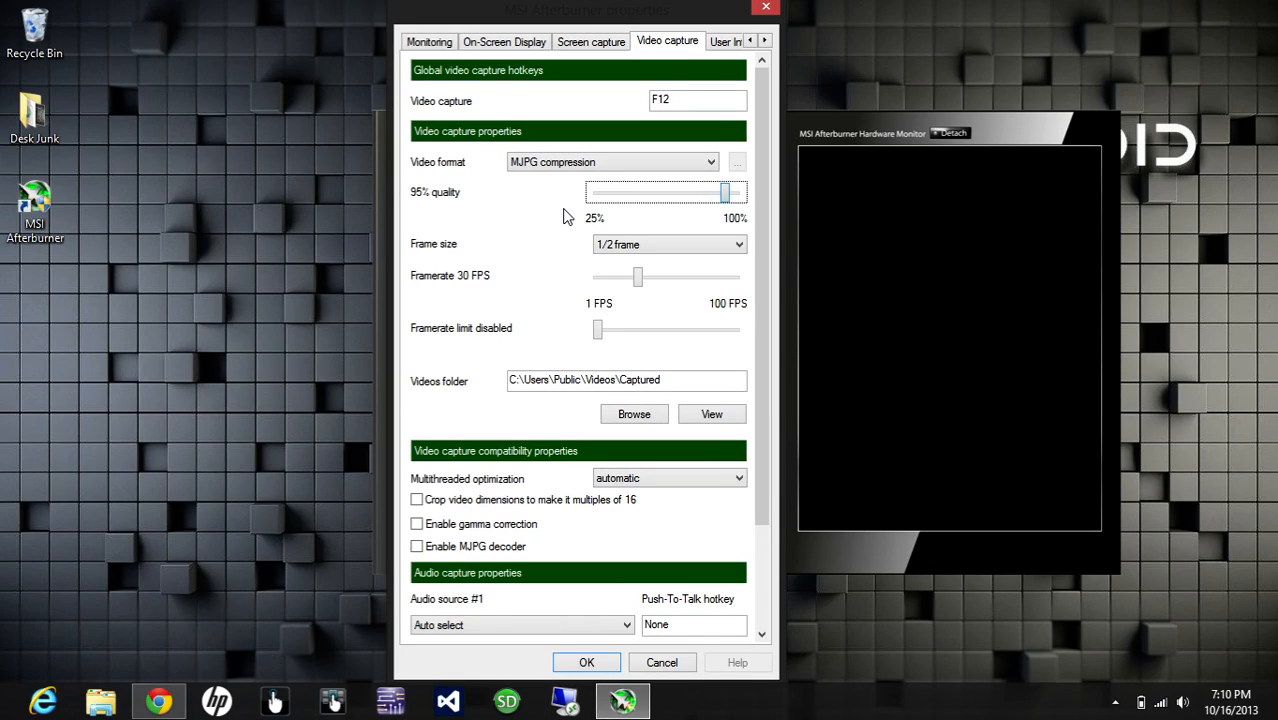
key(Right)
key(Right)
key(Right)
key(Right)
Step: Set the video capture frame size to 16:9 720p
click(667, 247)
click(666, 247)
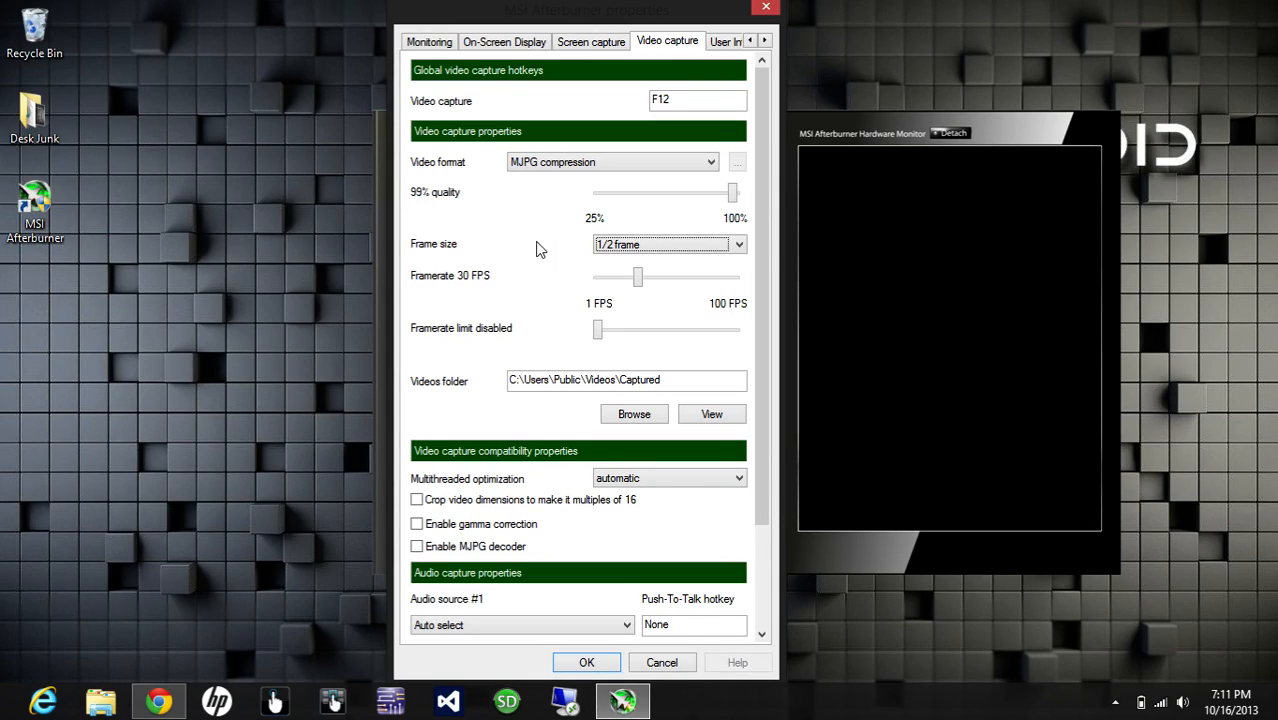
click(626, 250)
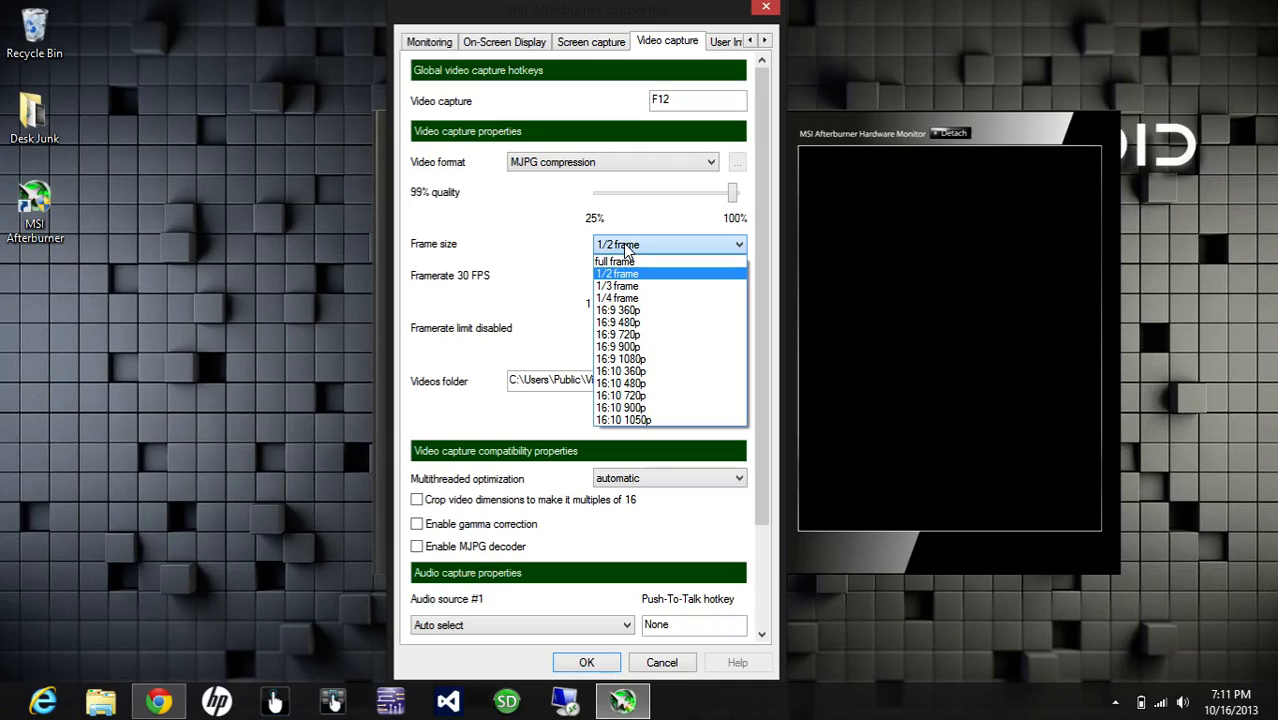
click(667, 338)
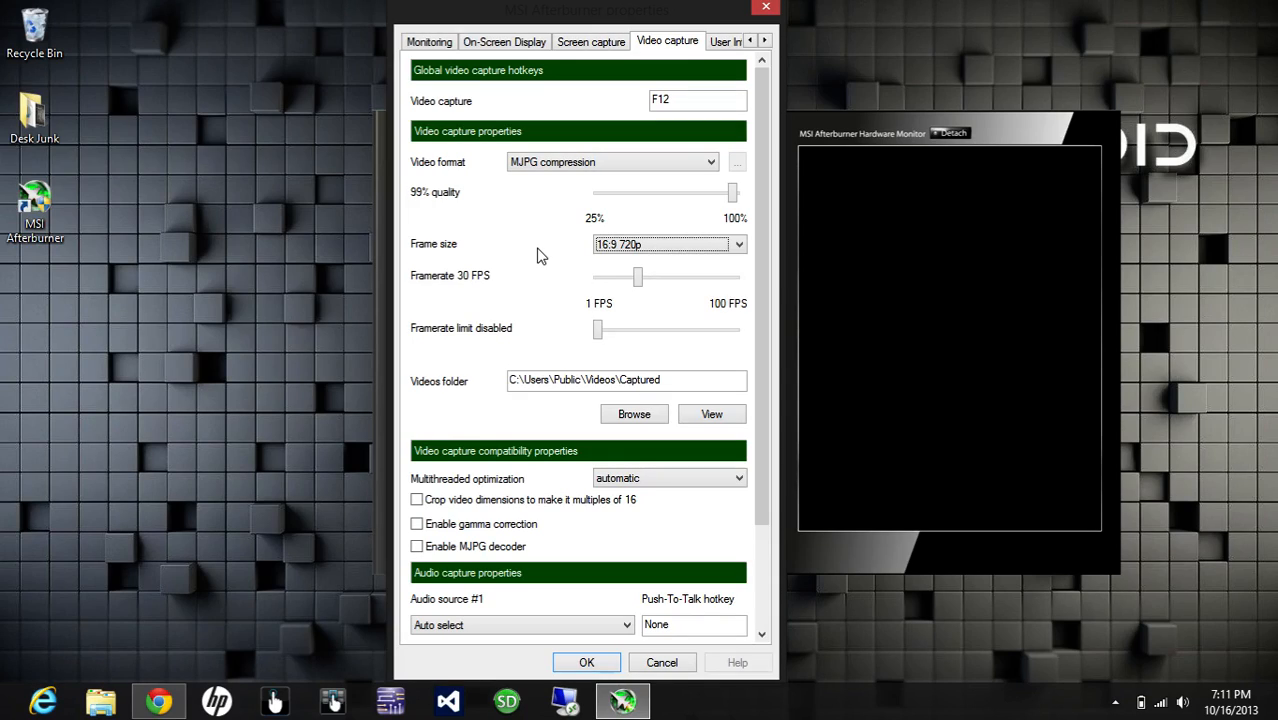
click(630, 247)
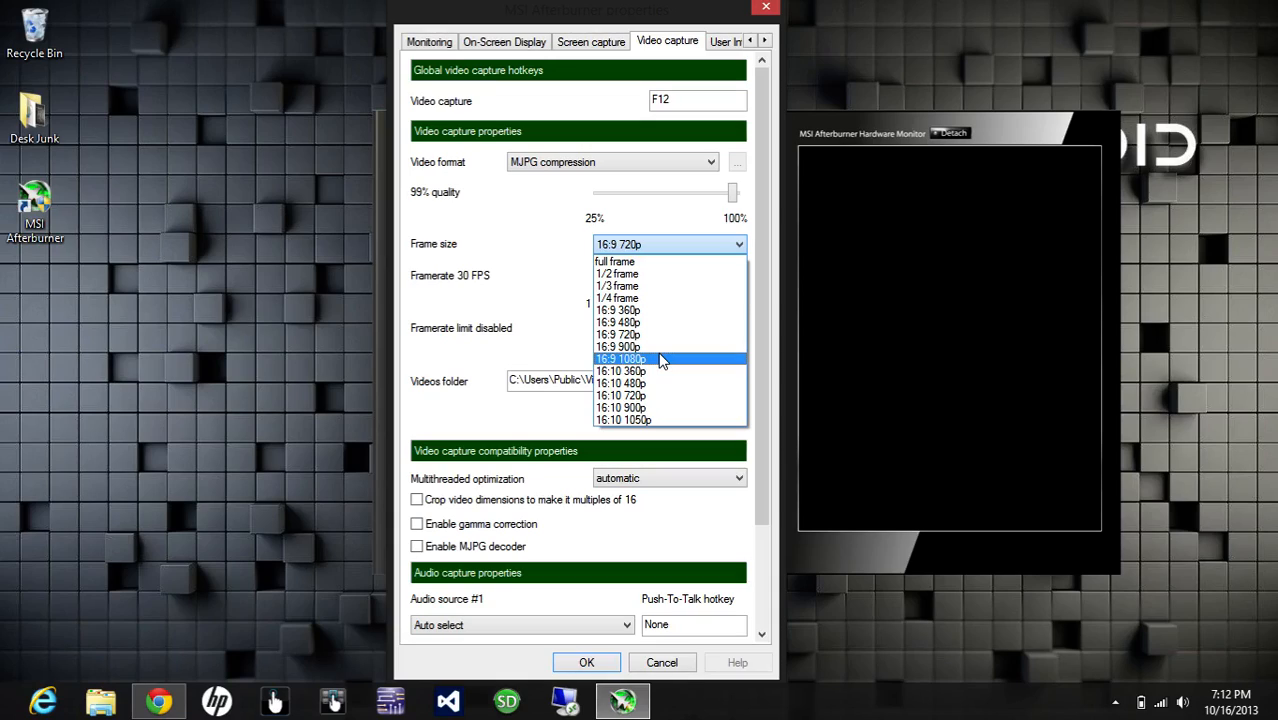
click(536, 262)
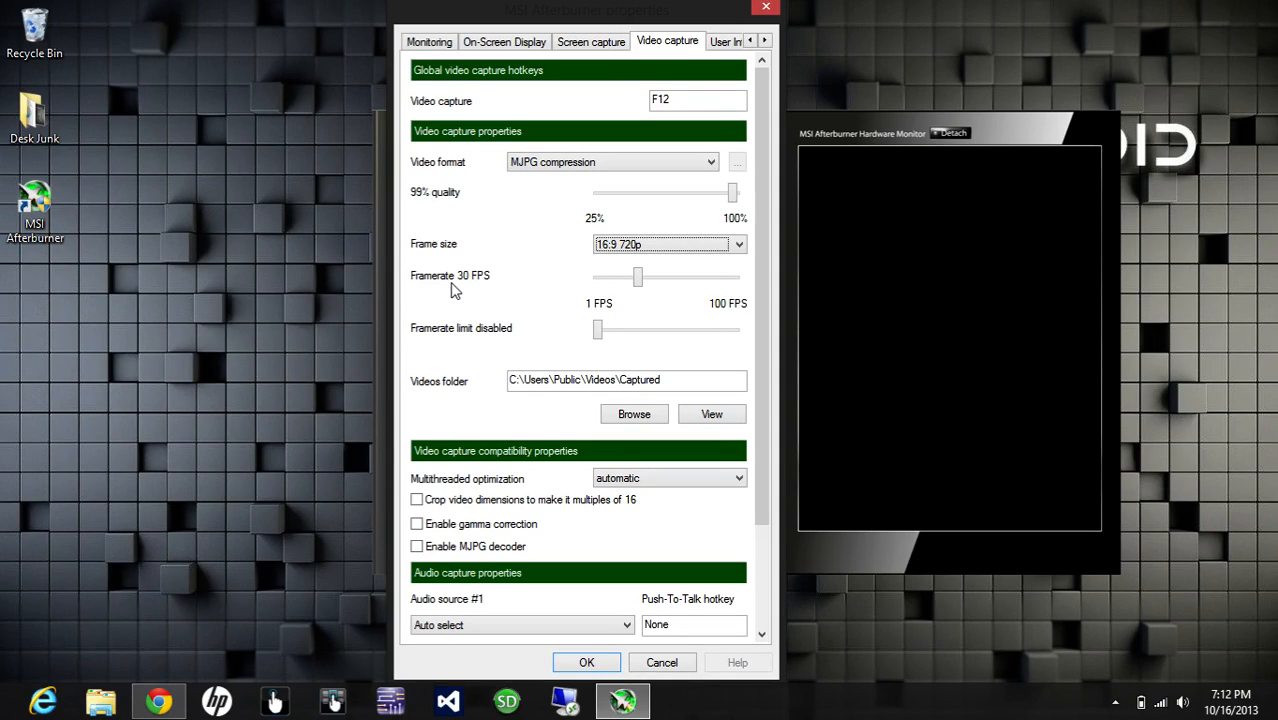
Step: Set the video capture framerate to 35 FPS
click(638, 280)
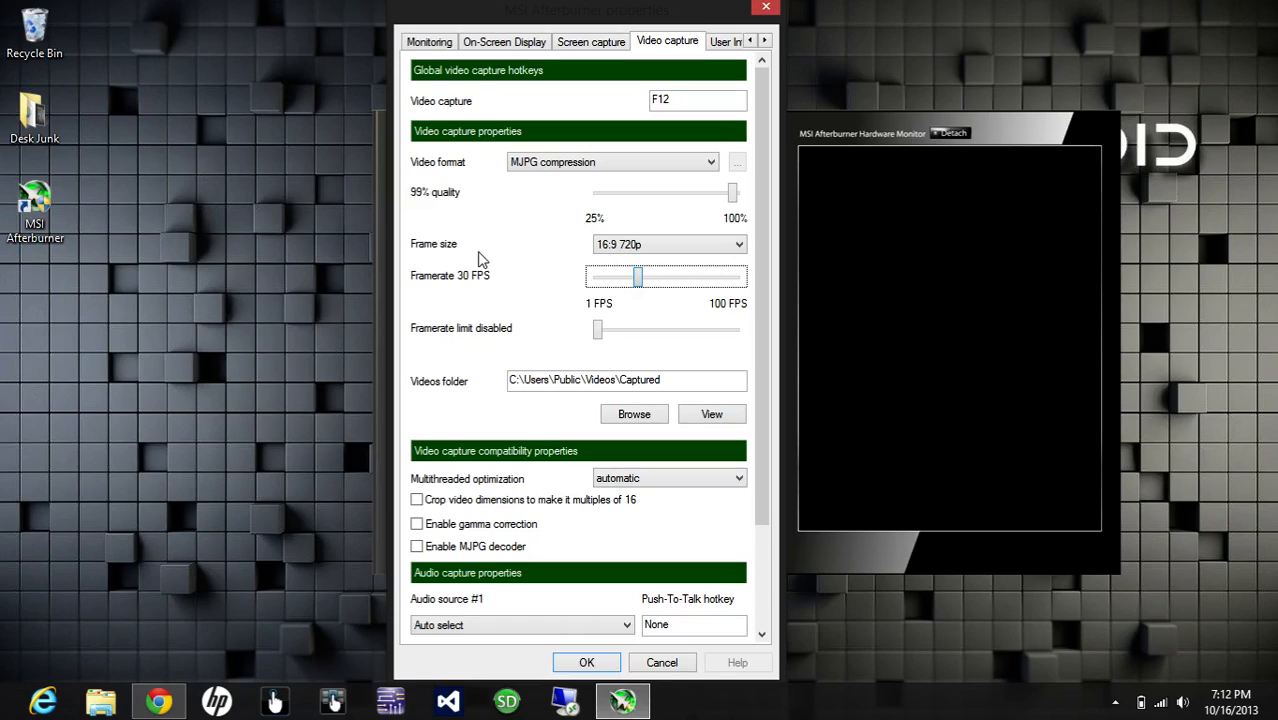
key(Right)
key(Right)
key(Right)
key(Right)
key(Right)
key(Right)
key(Left)
Step: Try a framerate limit of 35 FPS and return the limit to disabled
mouse_move(462, 340)
mouse_move(603, 333)
drag(599, 336, 620, 343)
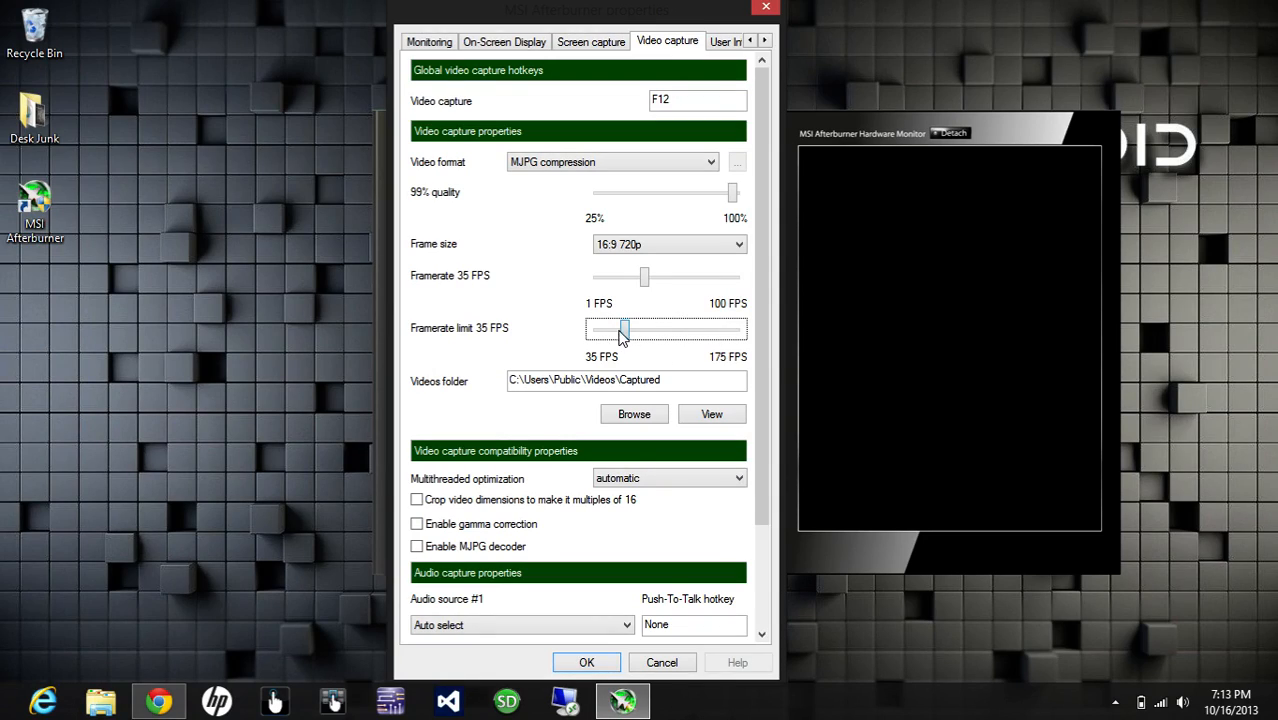
drag(623, 331, 594, 333)
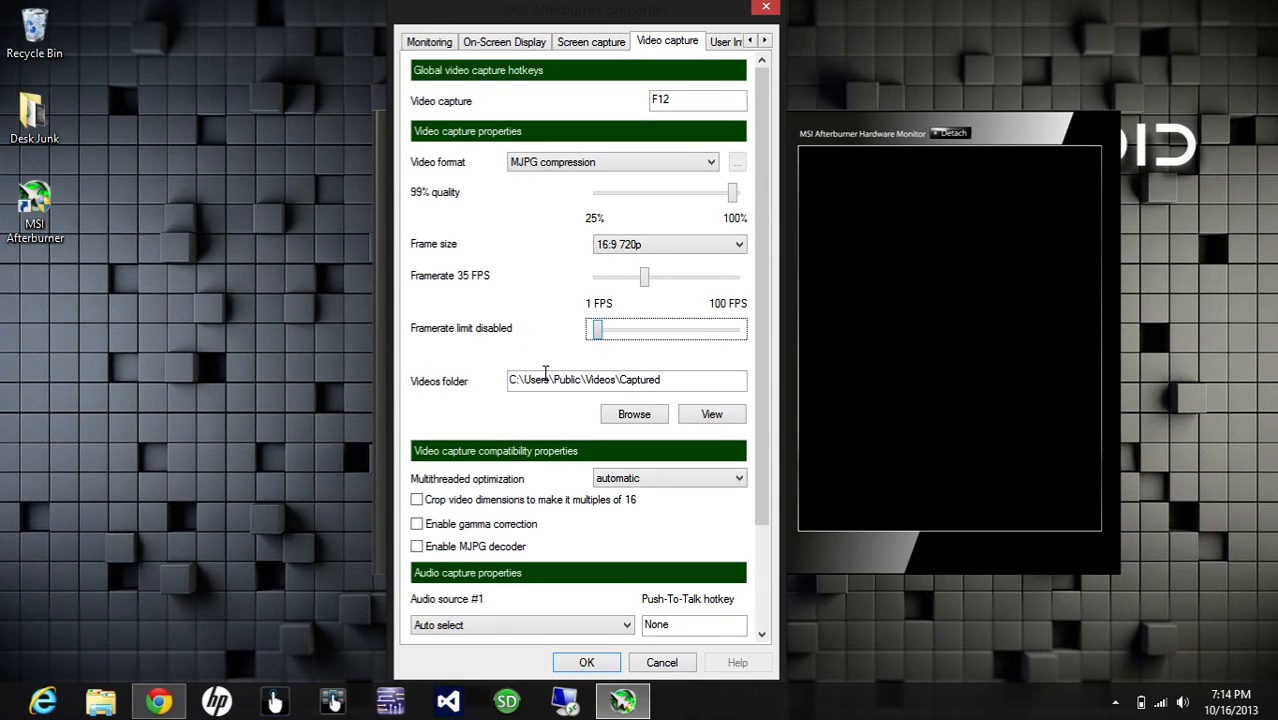
Step: Choose the Desk Junk folder on the desktop as the target folder for captured videos
mouse_move(528, 387)
click(655, 416)
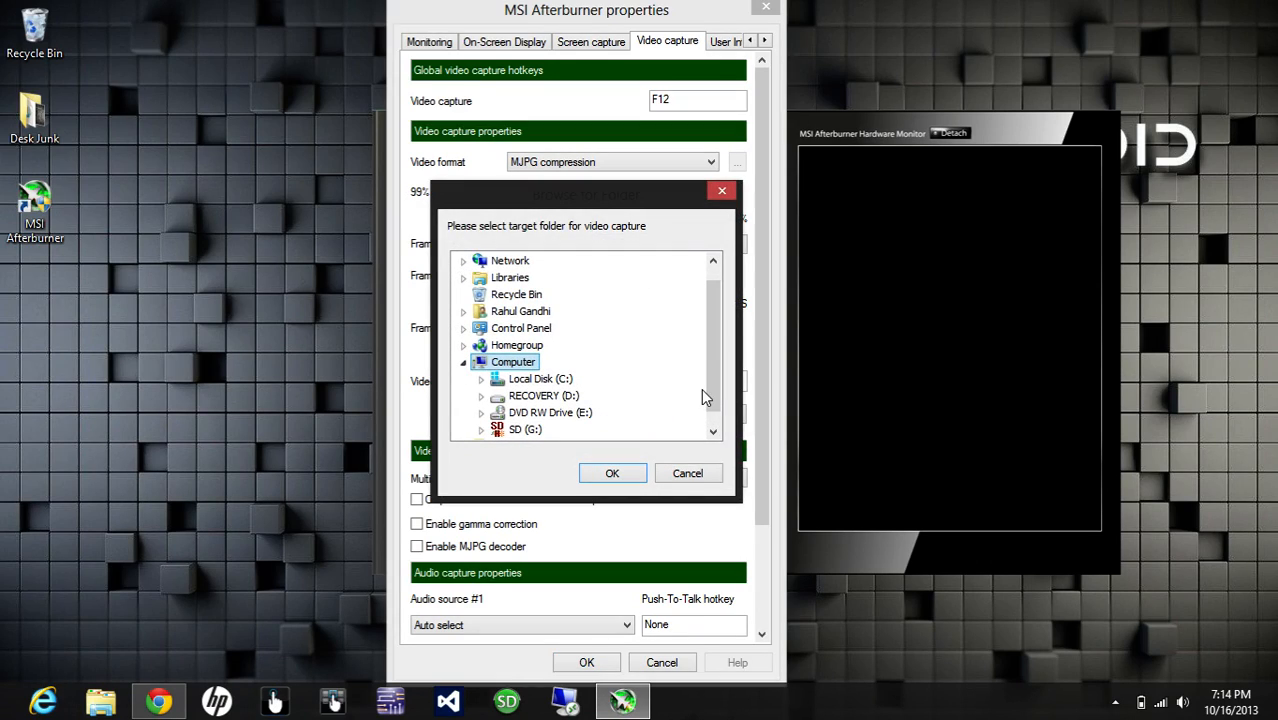
drag(711, 388, 713, 423)
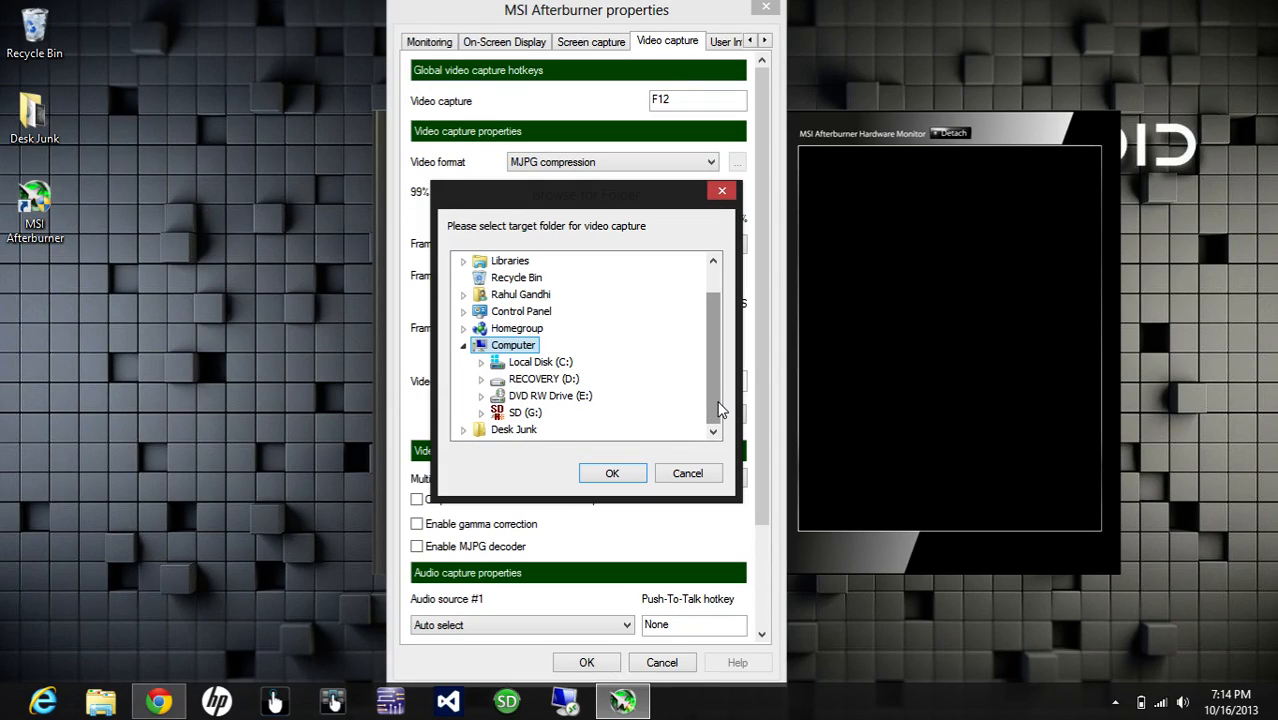
click(513, 431)
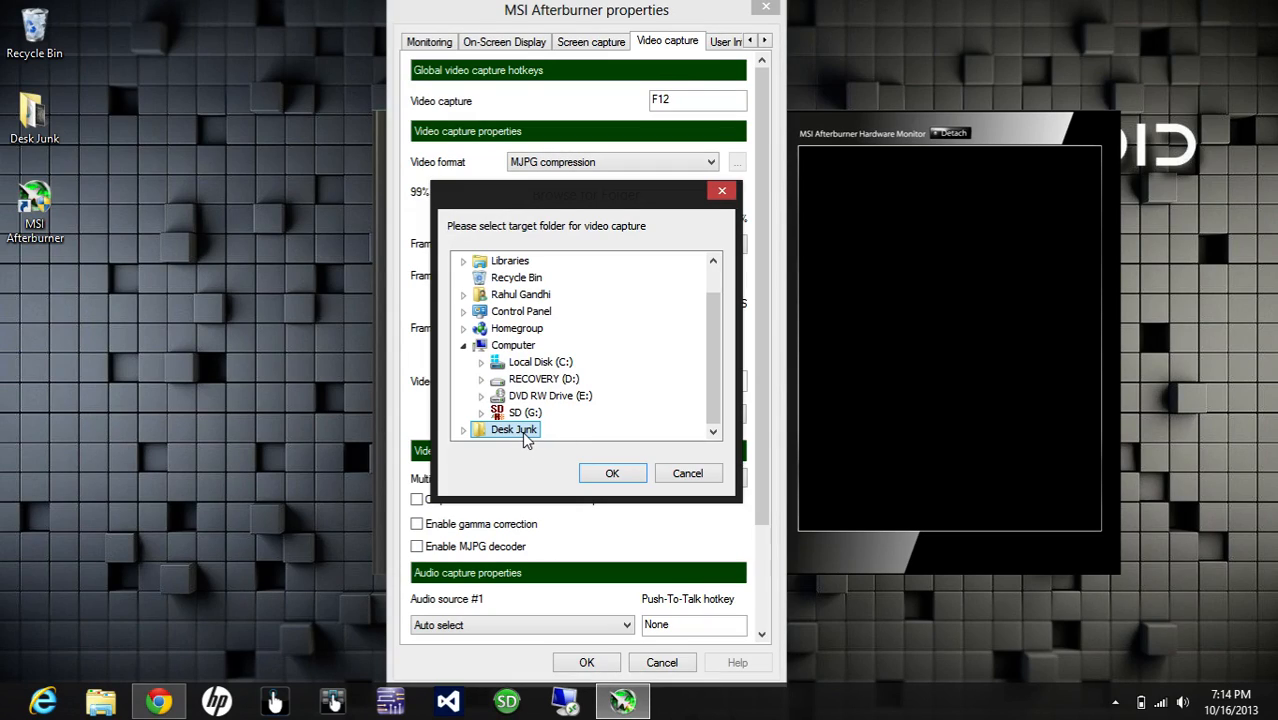
click(621, 474)
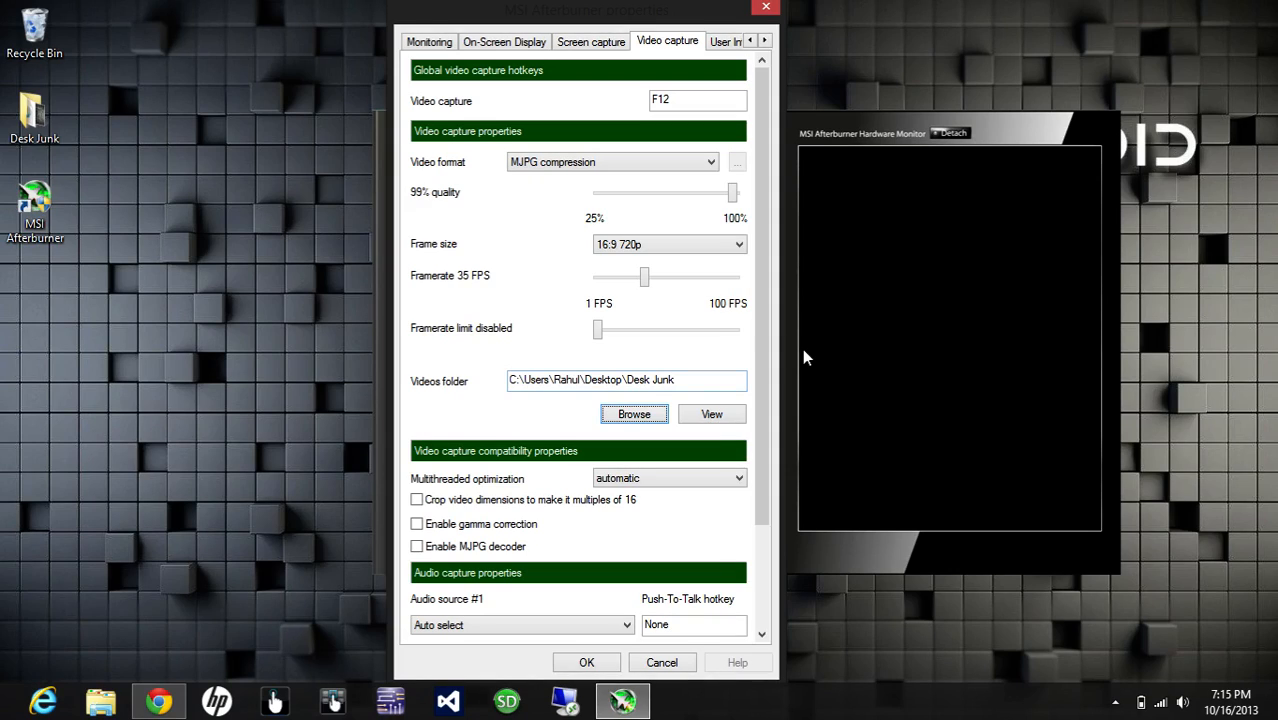
Step: Keep audio source #1 on Auto select and set audio source #2 to WASAPI capture device with External Mic (IDT High Definition Audio CODEC)
drag(765, 345, 761, 483)
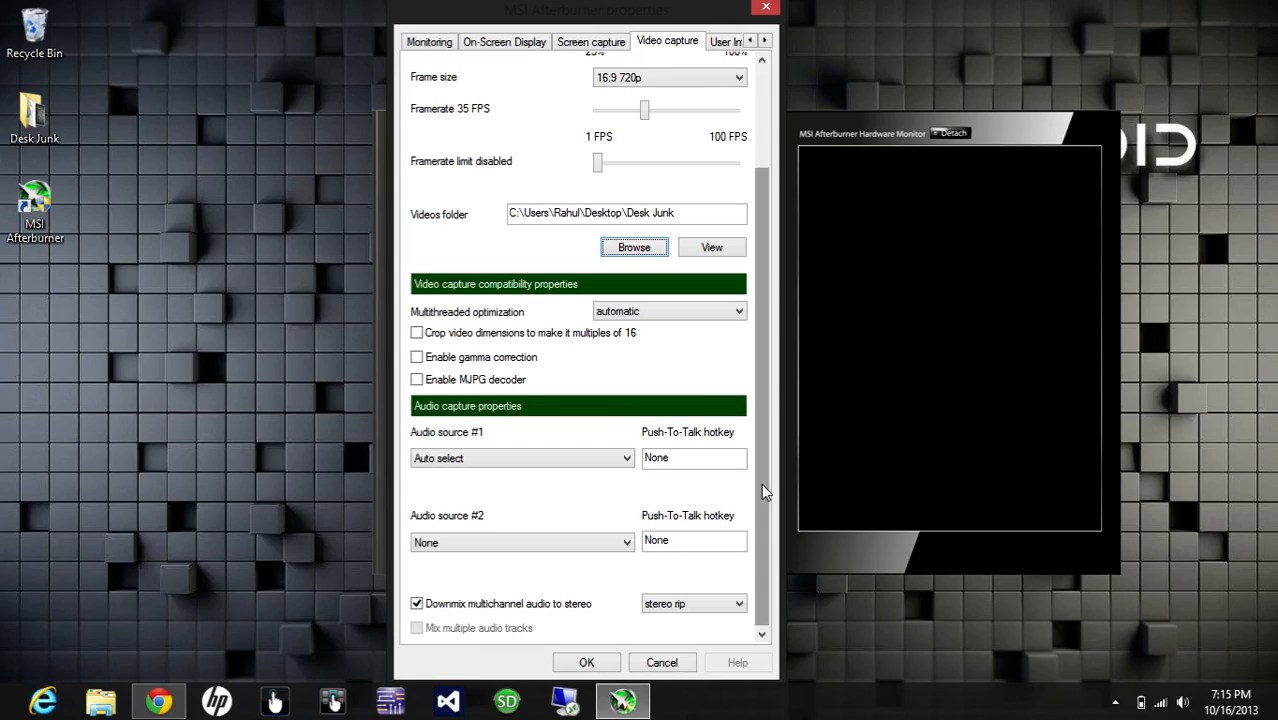
click(672, 311)
click(672, 311)
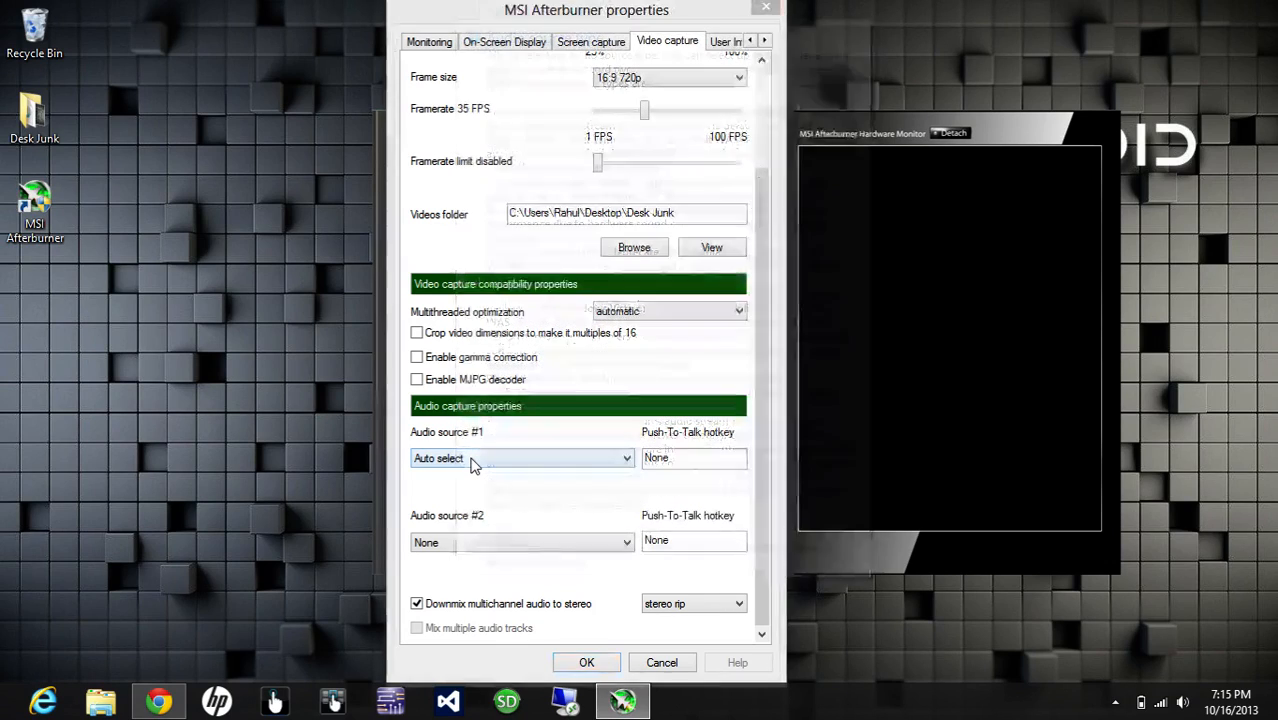
click(474, 466)
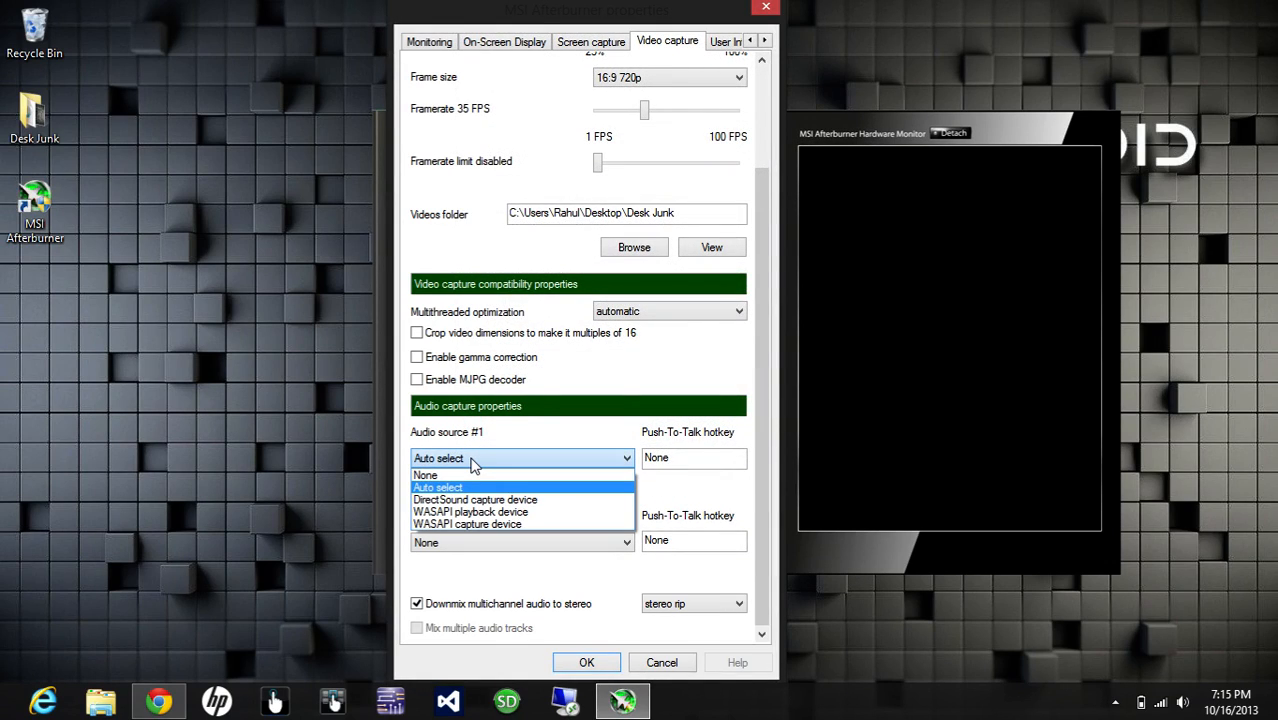
click(474, 462)
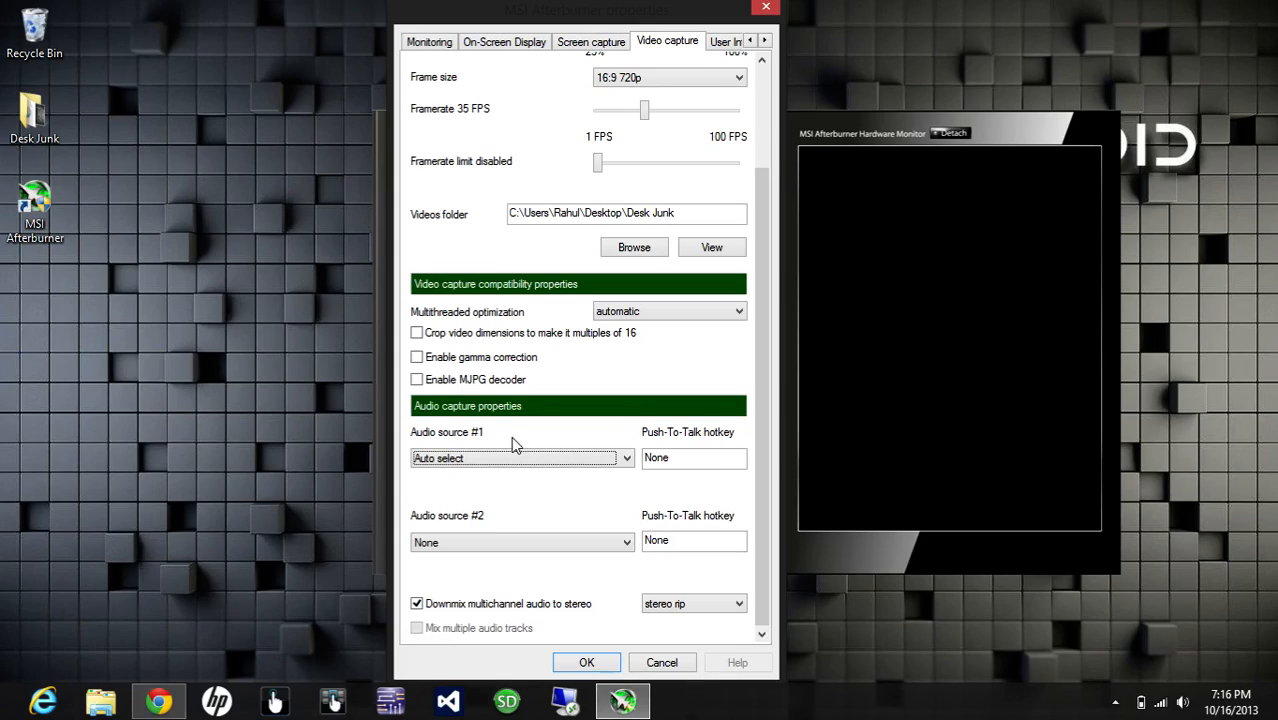
click(491, 540)
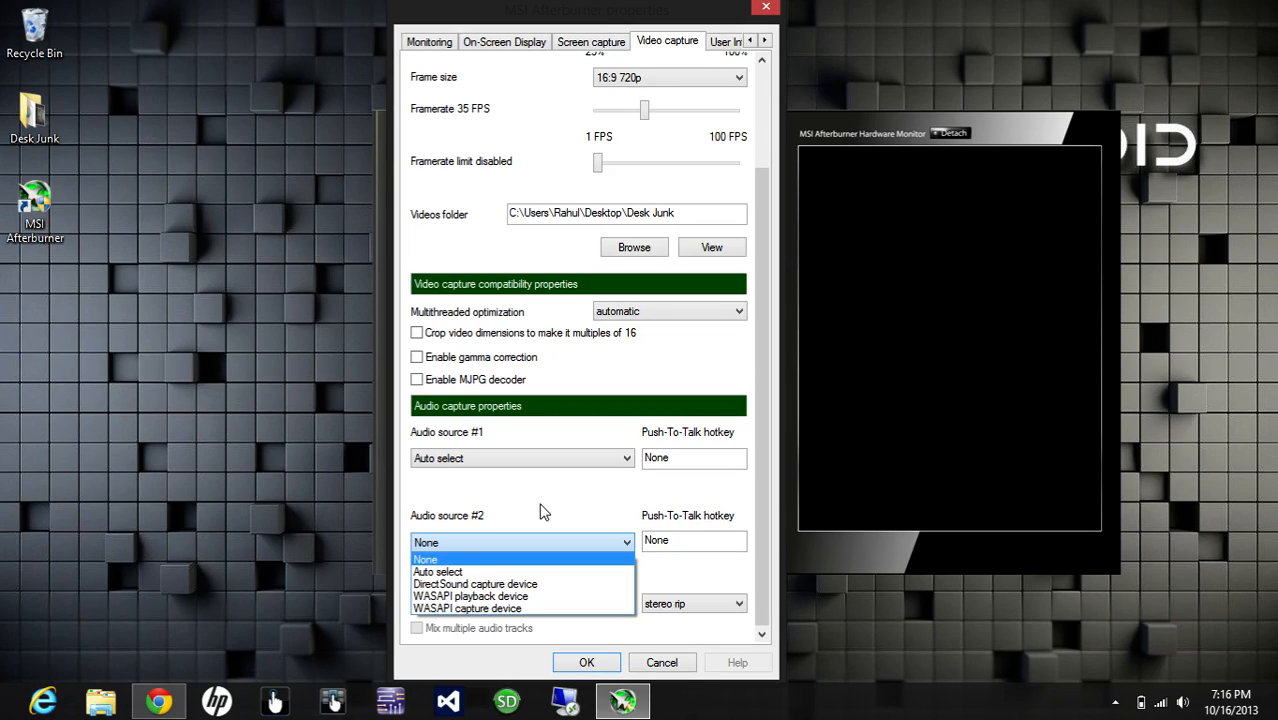
click(470, 609)
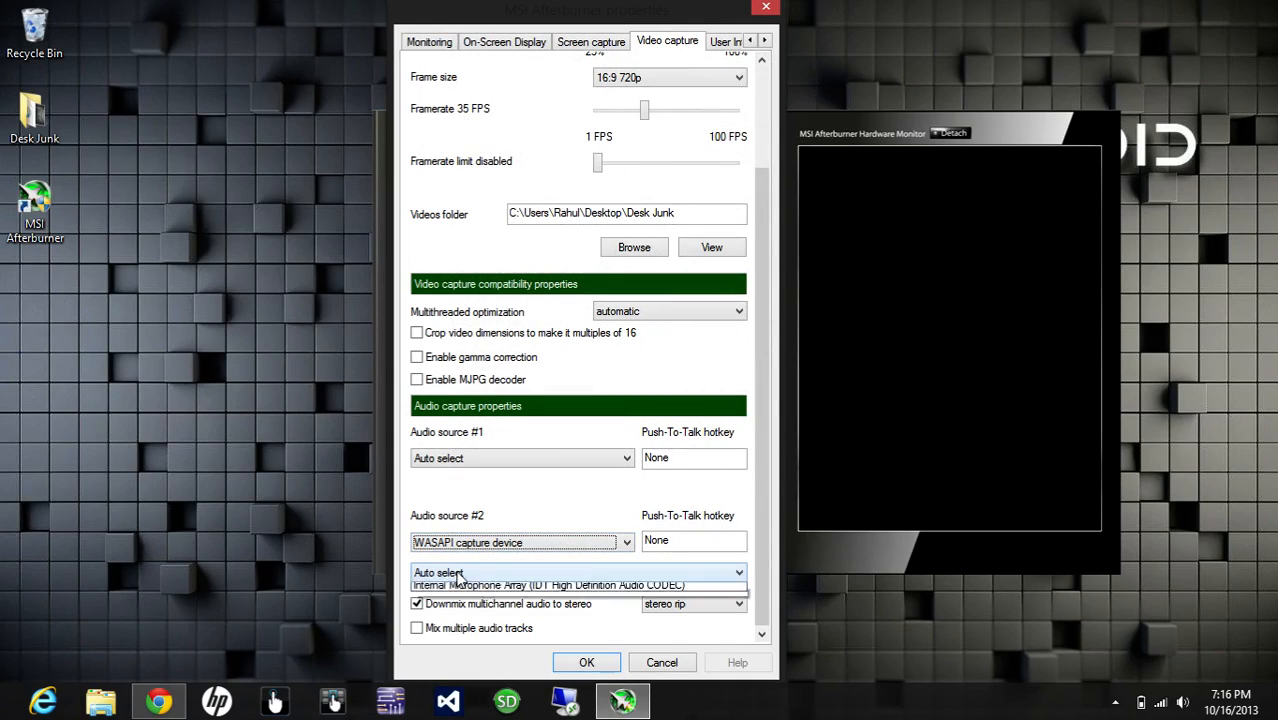
click(458, 575)
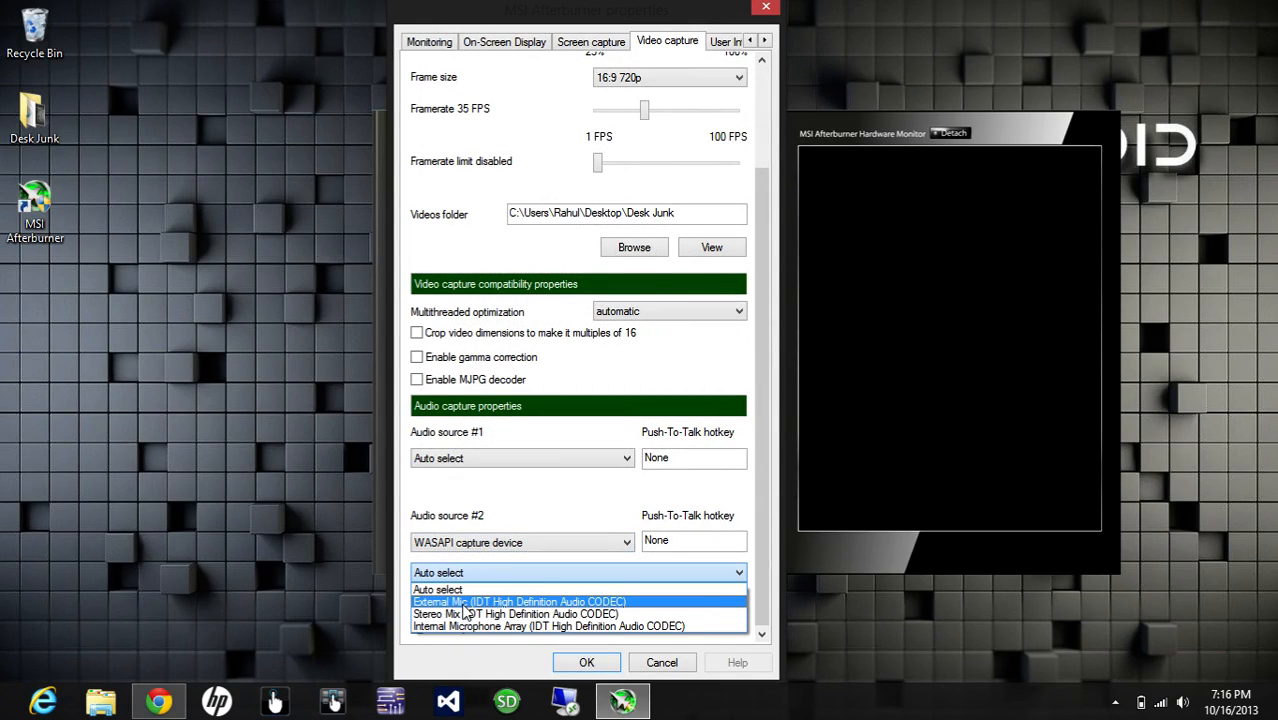
click(500, 601)
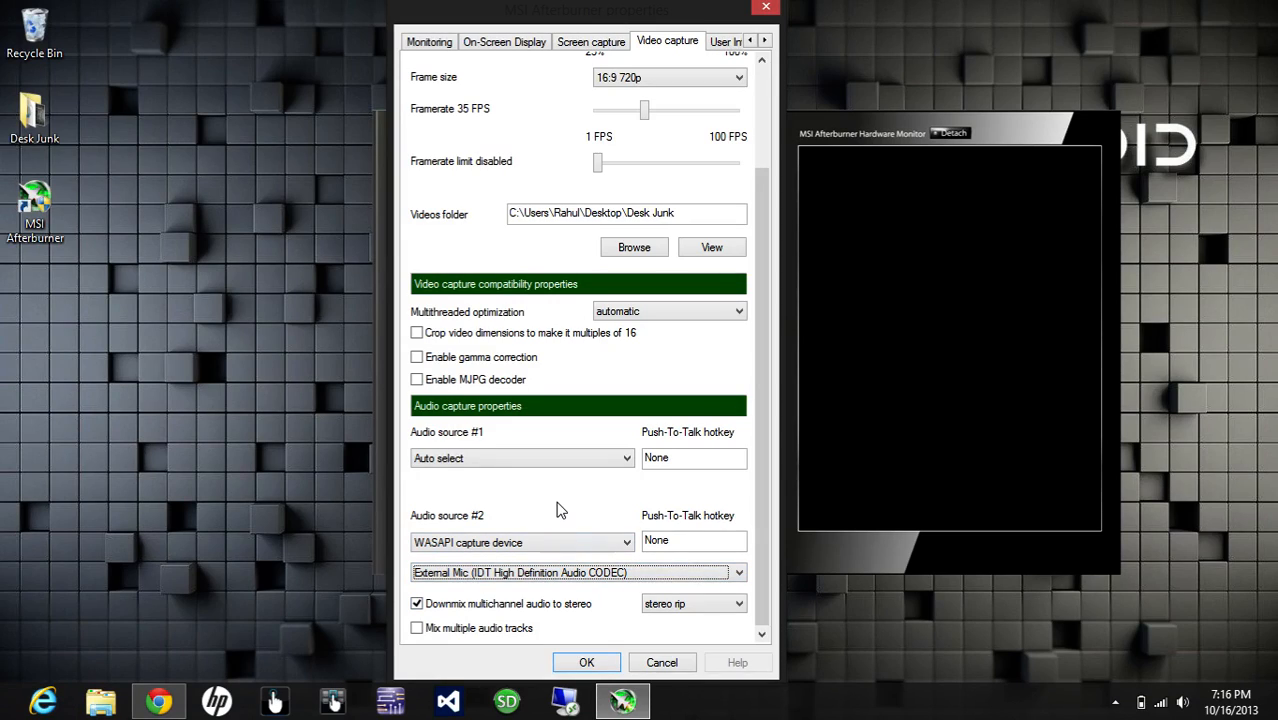
click(569, 573)
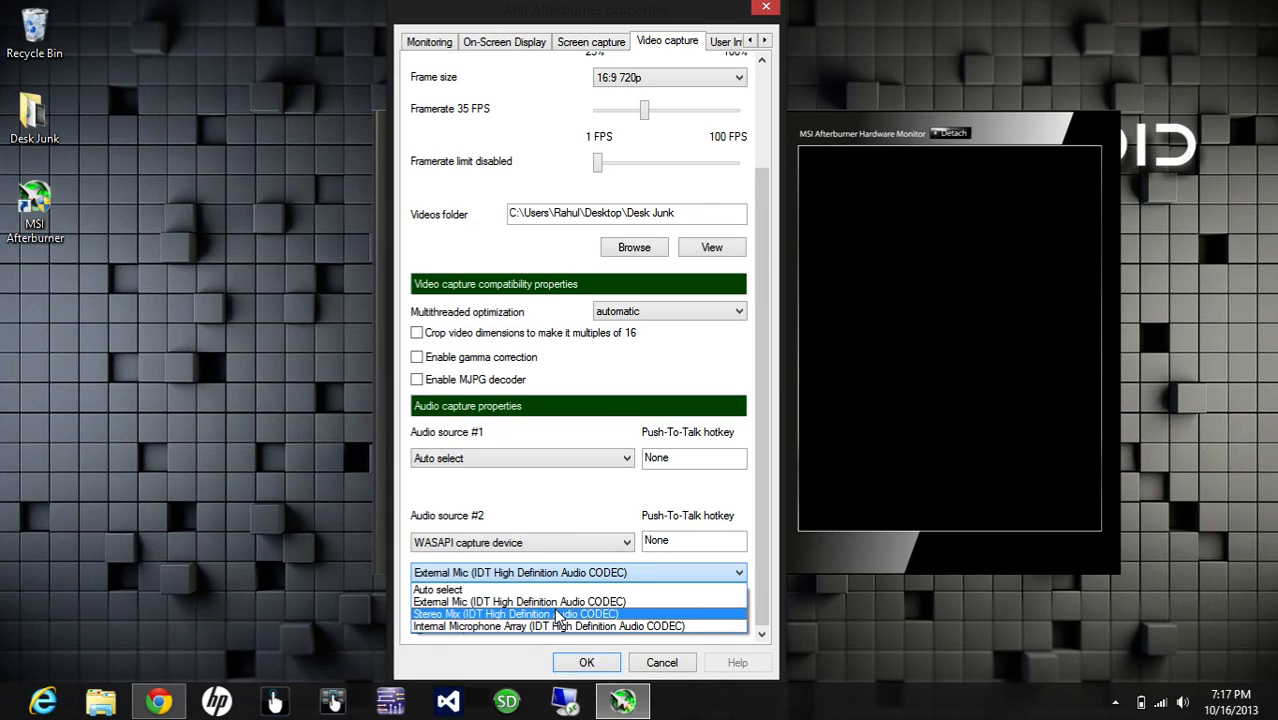
click(555, 602)
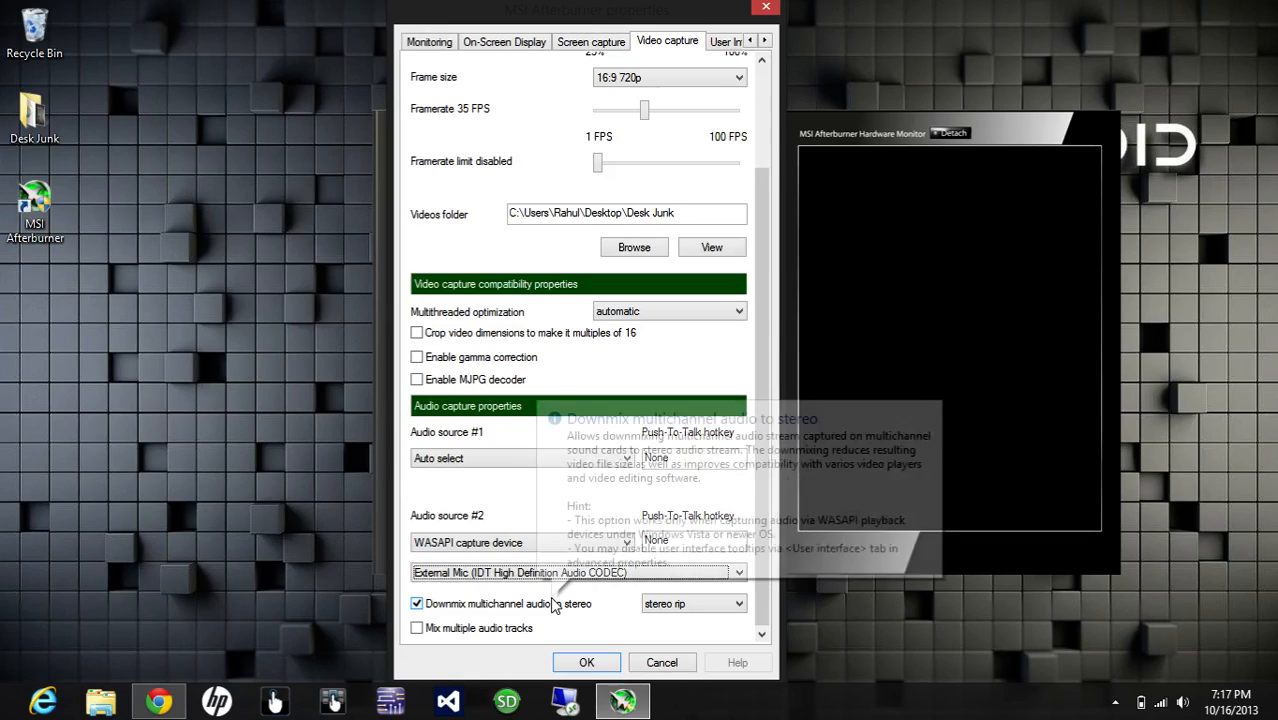
Step: Enable mixing of multiple audio tracks and close the Afterburner properties window
click(417, 629)
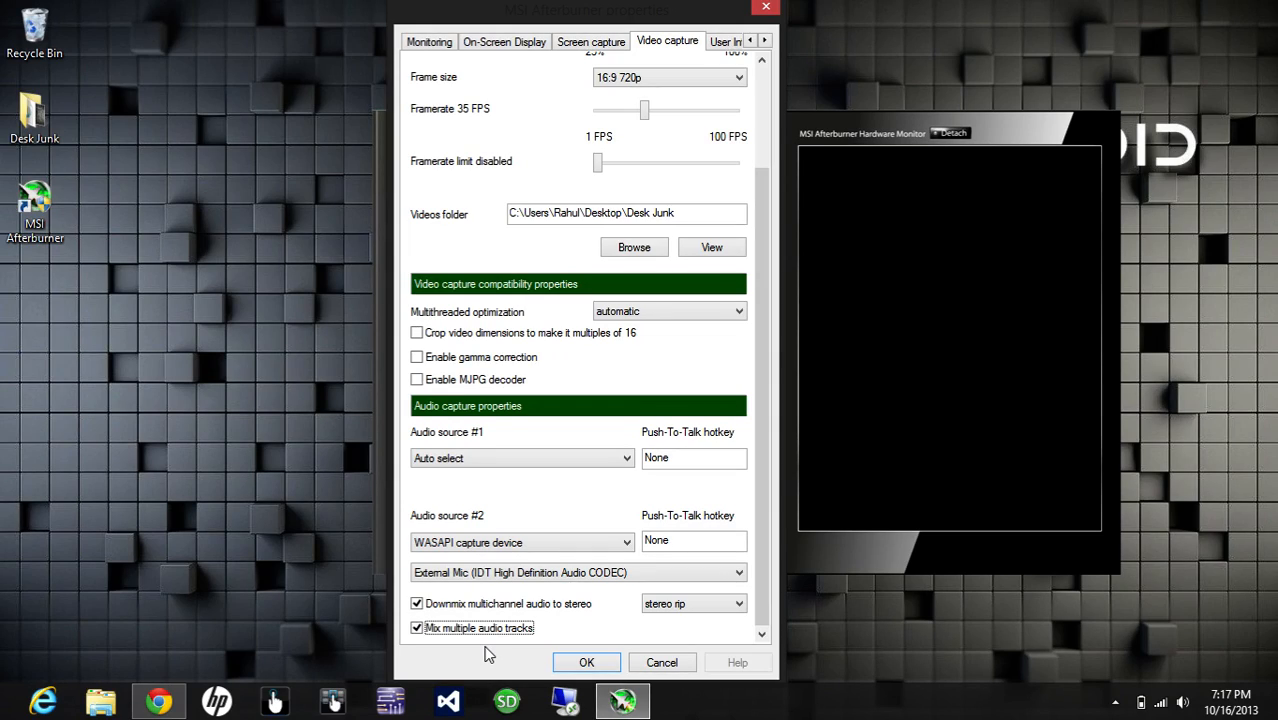
click(645, 661)
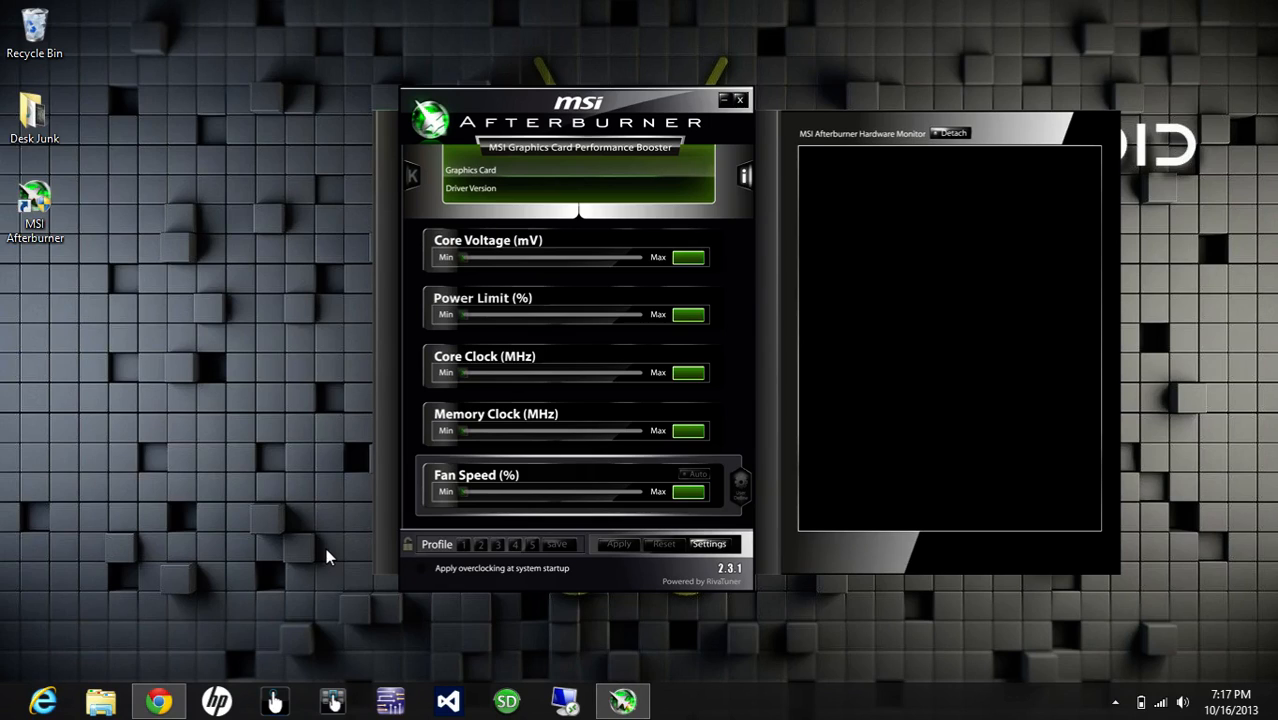
Step: Look through the Desk Junk folder and its VideoPad Stuff subfolder, closing the file window when done
double_click(35, 115)
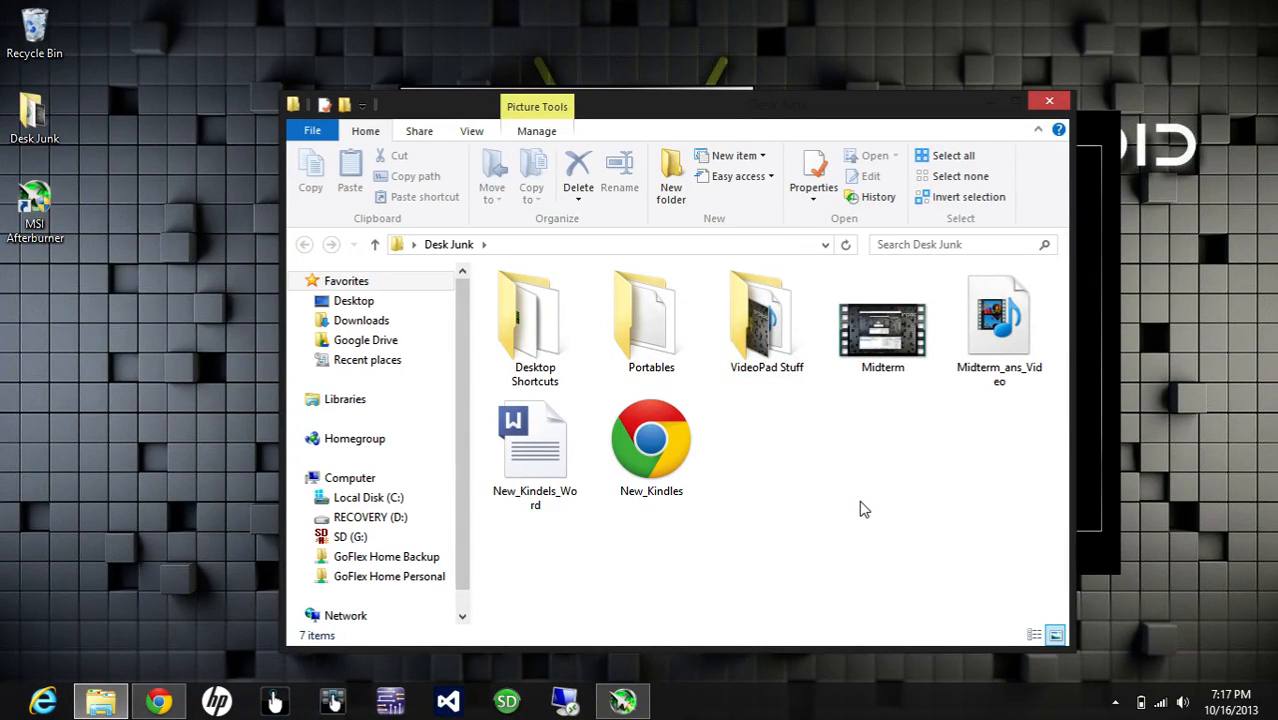
double_click(786, 362)
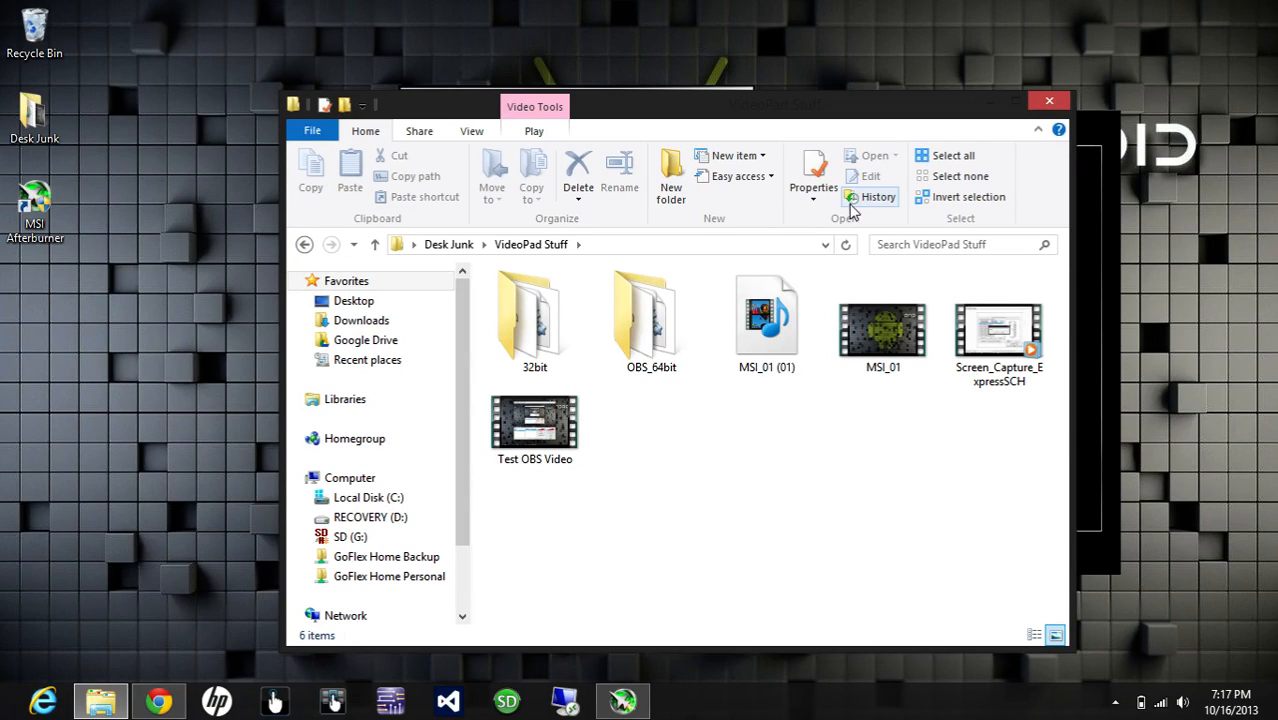
click(1056, 102)
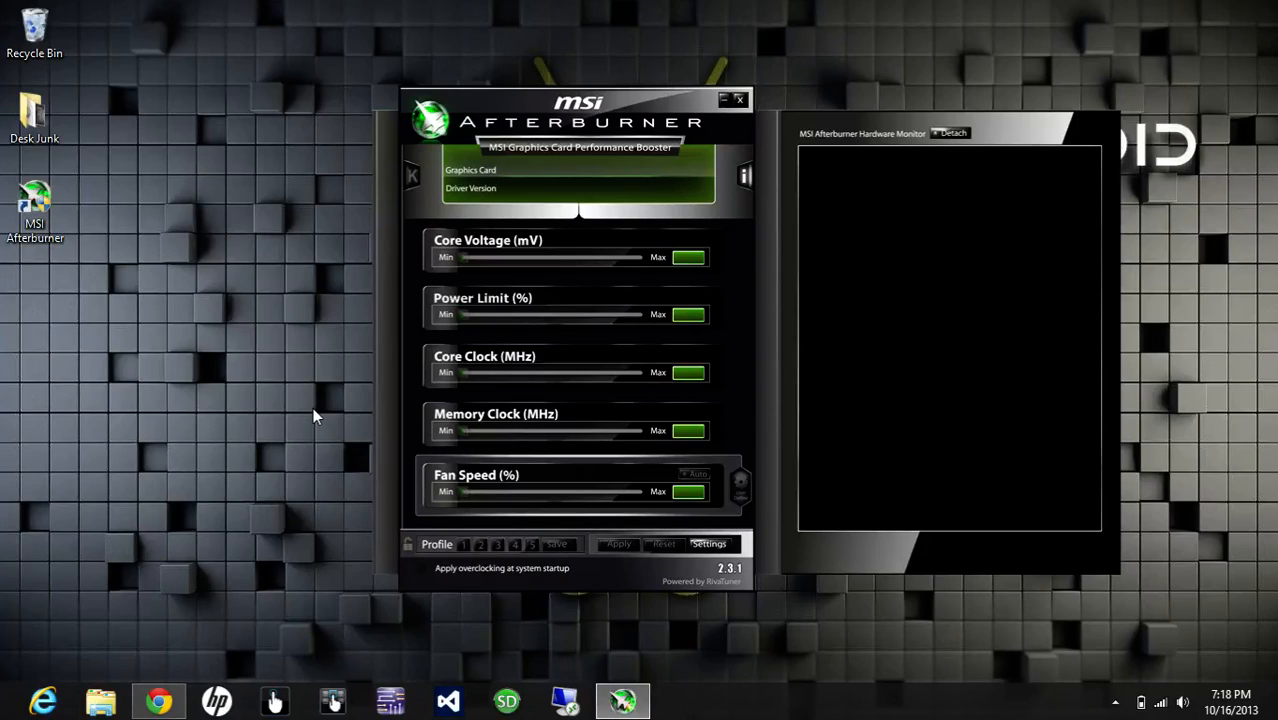